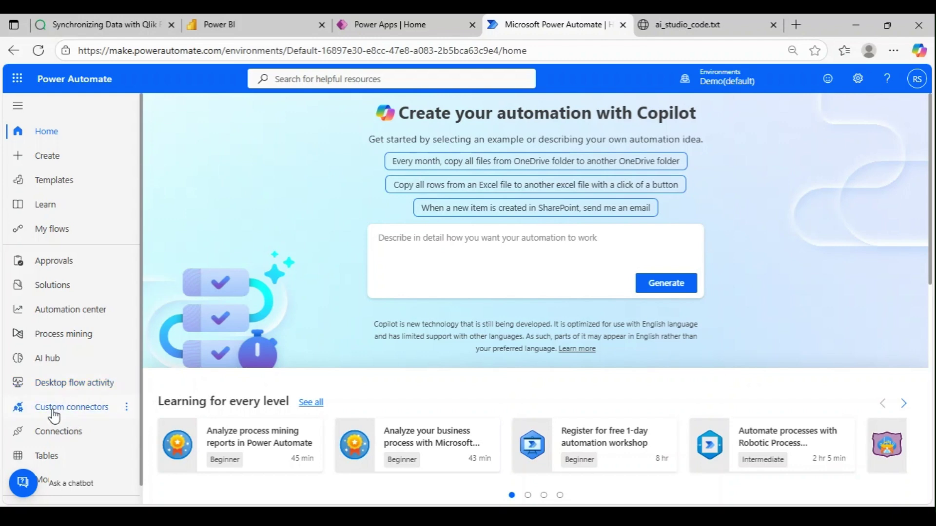
Copy the Gemini request URL from the curl example in ai_studio_code.txt and return to Power Automate.
{"action": "left_click", "coordinate": [689, 25]}
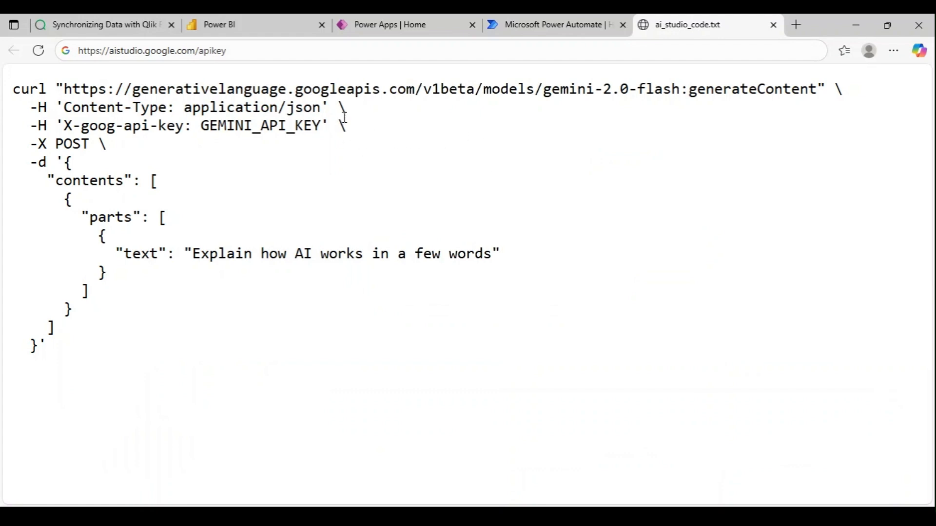
{"action": "left_click_drag", "start_coordinate": [74, 88], "coordinate": [811, 63]}
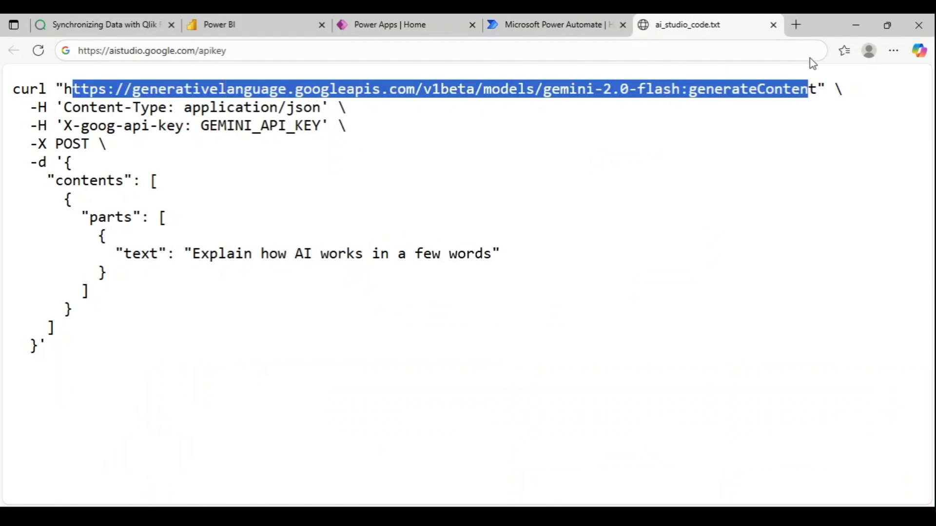
{"action": "left_click", "coordinate": [570, 29]}
Open the Discover all page from the More section of the navigation.
{"action": "left_click", "coordinate": [54, 413]}
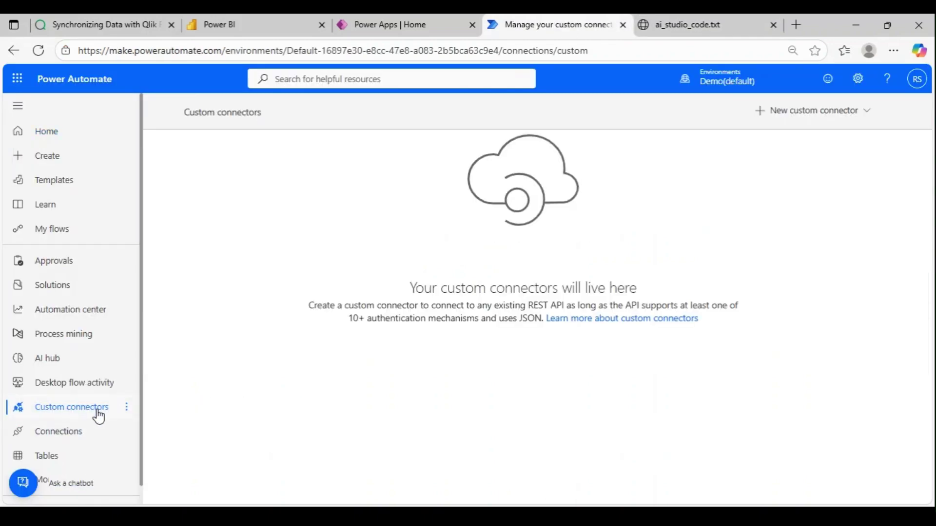
{"action": "scroll", "coordinate": [105, 446], "scroll_direction": "down", "scroll_amount": 1}
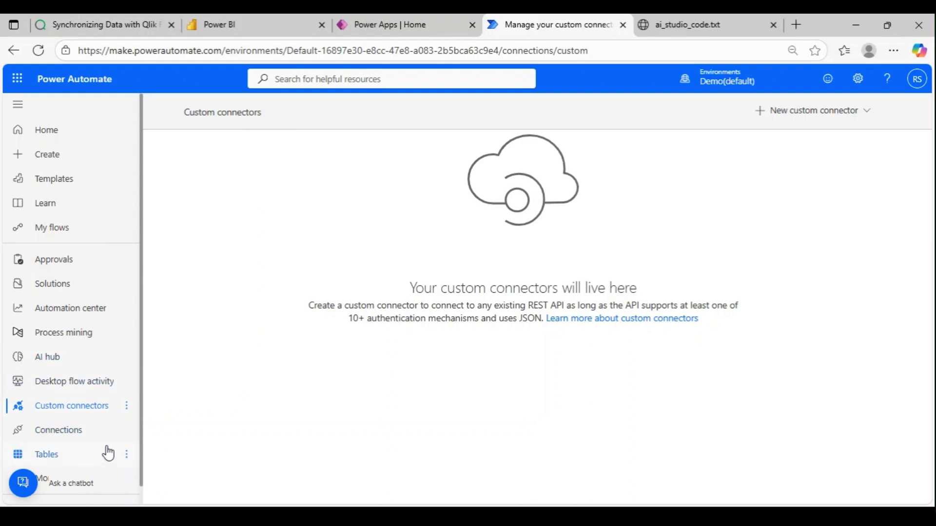
{"action": "left_click", "coordinate": [59, 461]}
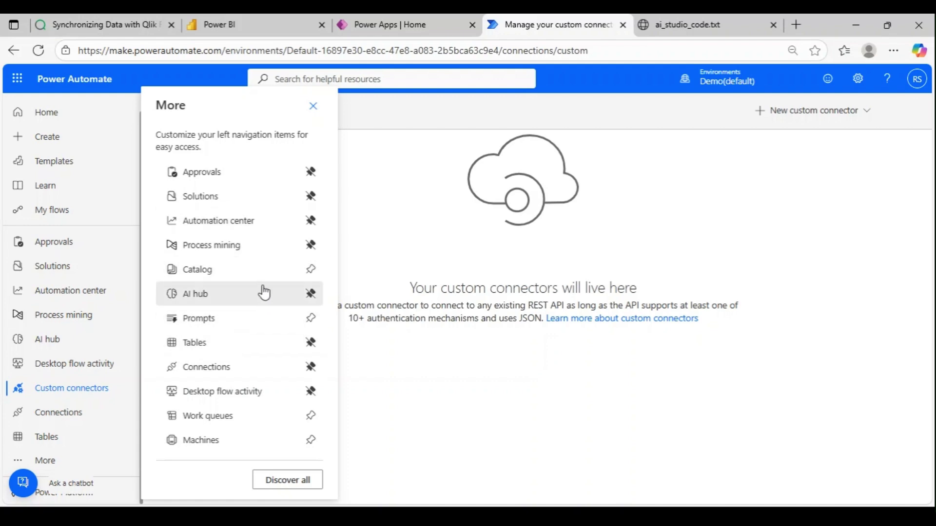
{"action": "left_click", "coordinate": [288, 480]}
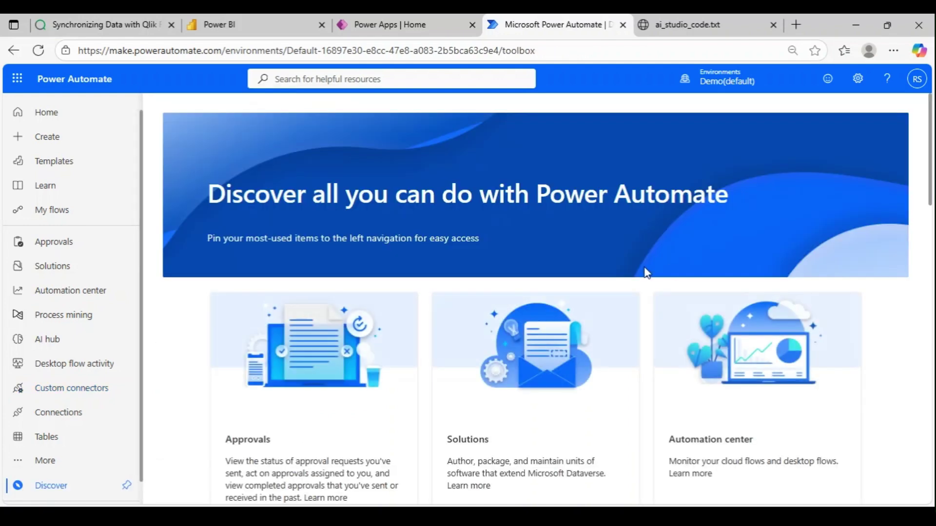
Browse the Discover page, then go back to the Custom connectors page.
{"action": "scroll", "coordinate": [643, 270], "scroll_direction": "down", "scroll_amount": 10}
{"action": "scroll", "coordinate": [746, 252], "scroll_direction": "down", "scroll_amount": 7}
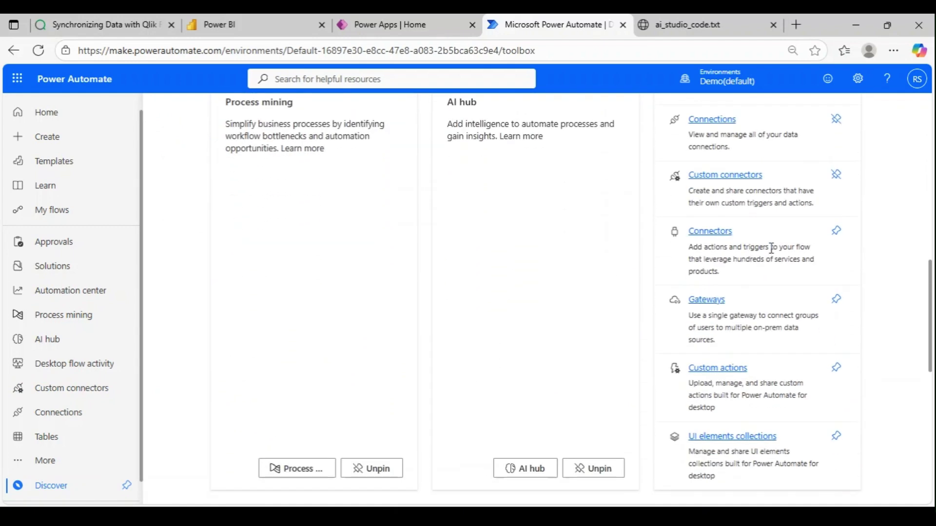
{"action": "scroll", "coordinate": [764, 250], "scroll_direction": "up", "scroll_amount": 3}
{"action": "scroll", "coordinate": [755, 351], "scroll_direction": "down", "scroll_amount": 3}
{"action": "scroll", "coordinate": [756, 350], "scroll_direction": "up", "scroll_amount": 3}
{"action": "scroll", "coordinate": [741, 321], "scroll_direction": "up", "scroll_amount": 4}
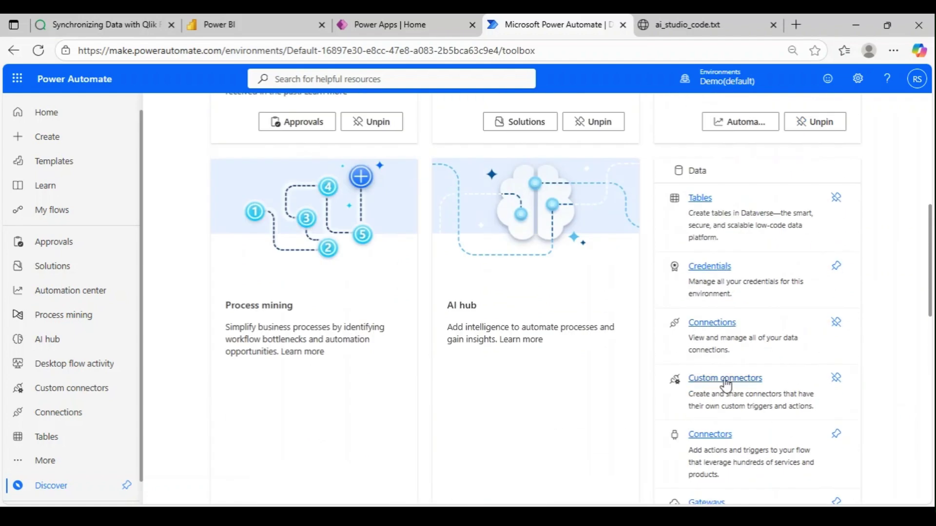
{"action": "left_click", "coordinate": [68, 393]}
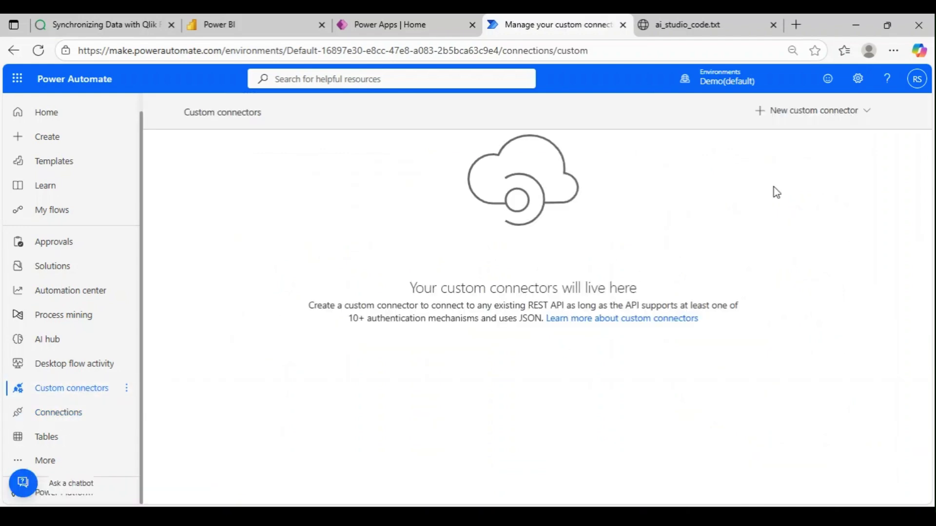
Create a blank custom connector named LLM API.
{"action": "left_click", "coordinate": [817, 116]}
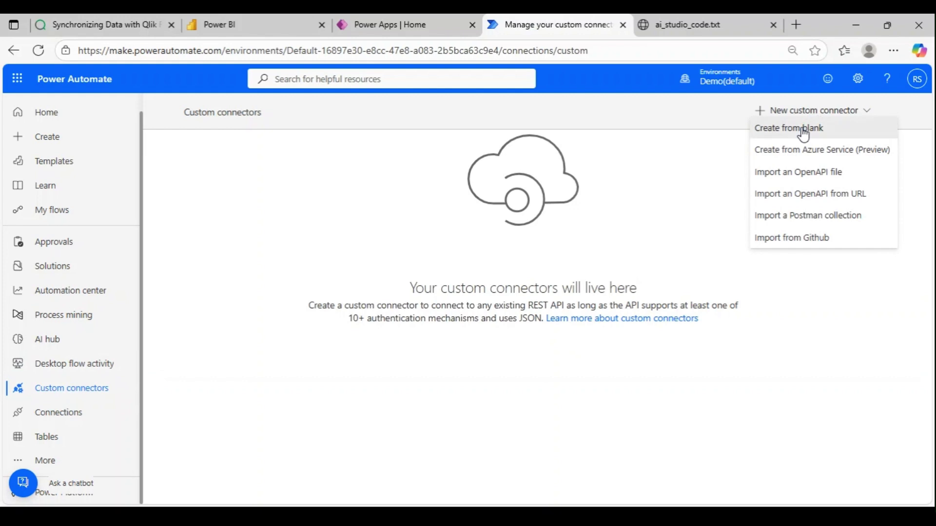
{"action": "left_click", "coordinate": [804, 130]}
{"action": "left_click", "coordinate": [363, 291]}
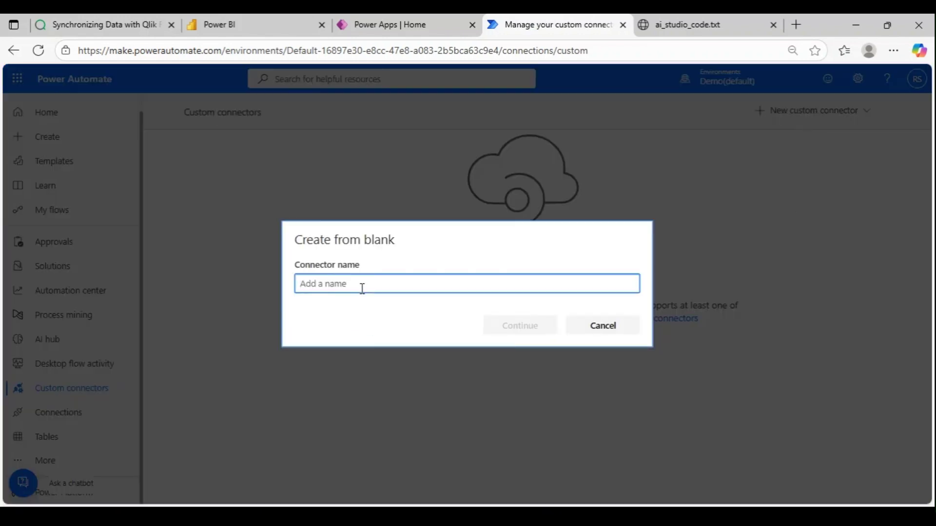
{"action": "type", "text": "Li"}
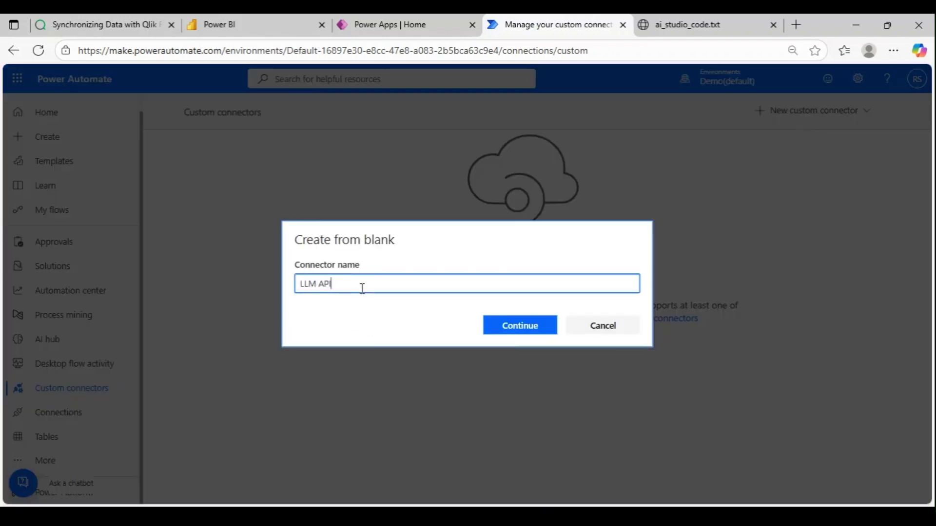
{"action": "left_click", "coordinate": [523, 330]}
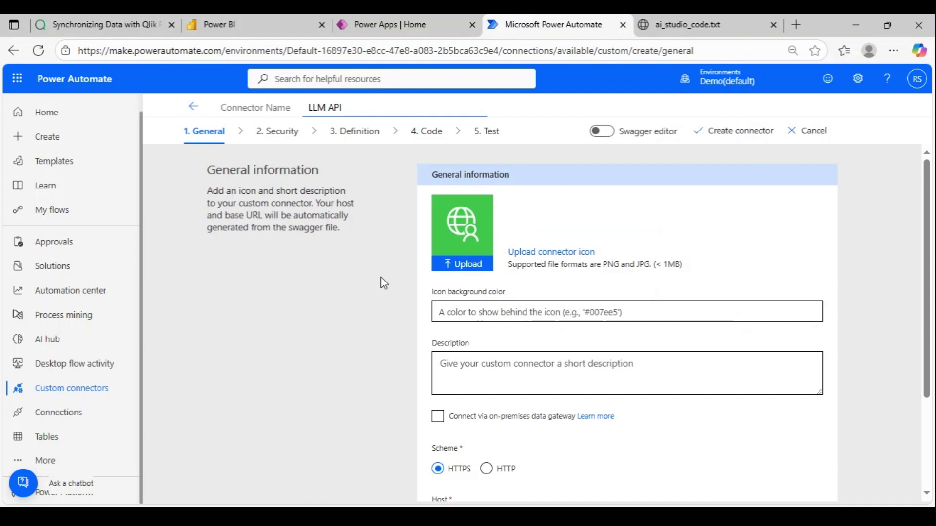
Describe the connector as 'To connect to Gemini API'.
{"action": "scroll", "coordinate": [381, 278], "scroll_direction": "down", "scroll_amount": 1}
{"action": "left_click", "coordinate": [627, 302]}
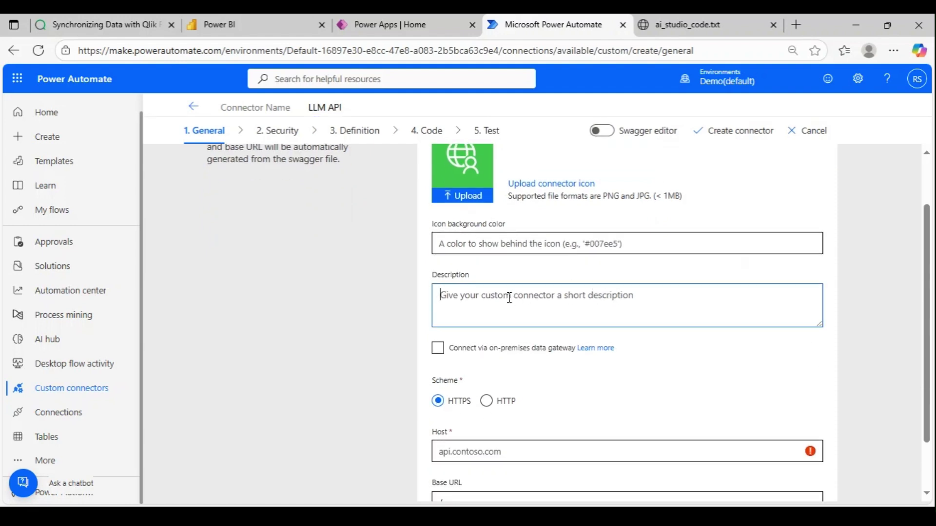
{"action": "type", "text": "To connecty"}
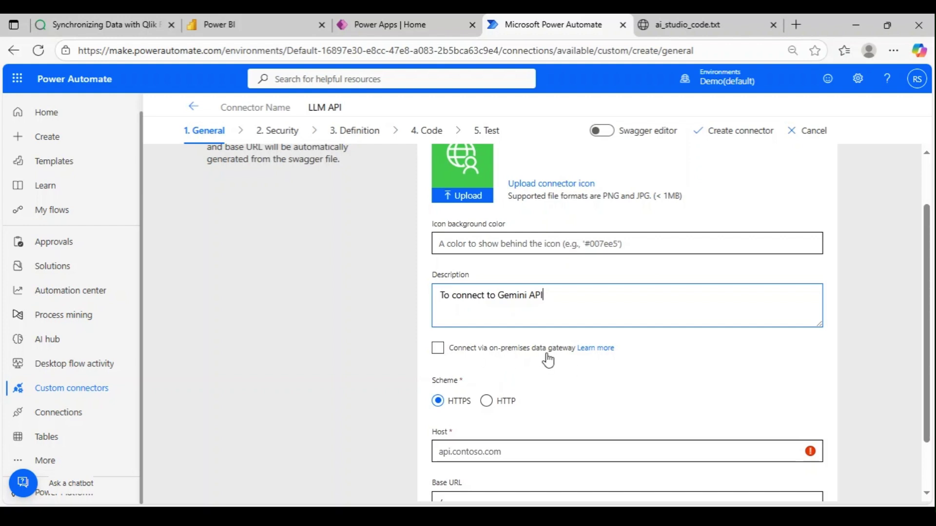
{"action": "scroll", "coordinate": [548, 361], "scroll_direction": "down", "scroll_amount": 2}
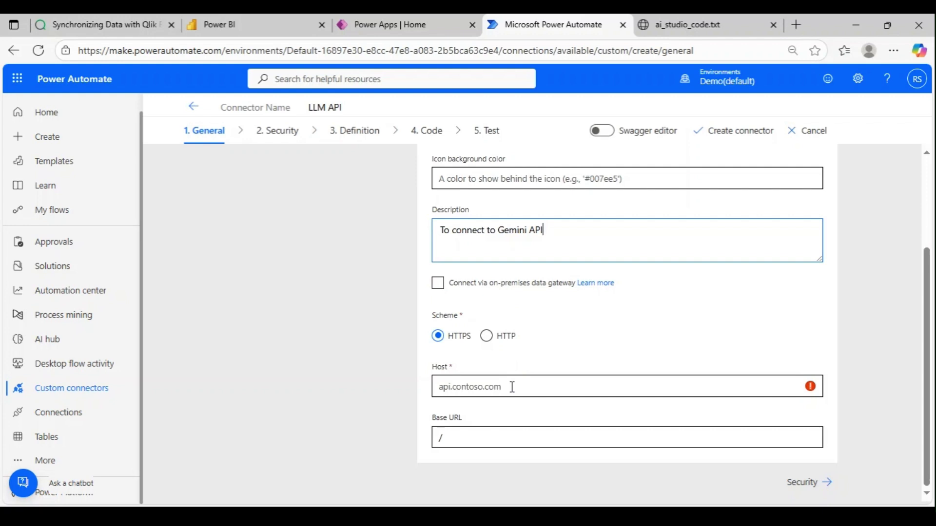
Set the connector host to generativelanguage.googleapis.com, copied from the curl example.
{"action": "left_click", "coordinate": [689, 28]}
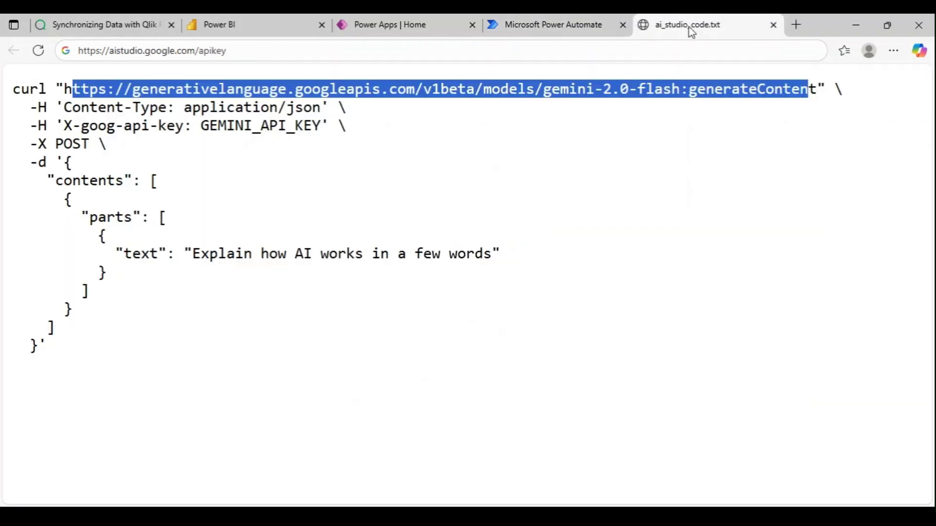
{"action": "left_click", "coordinate": [565, 195]}
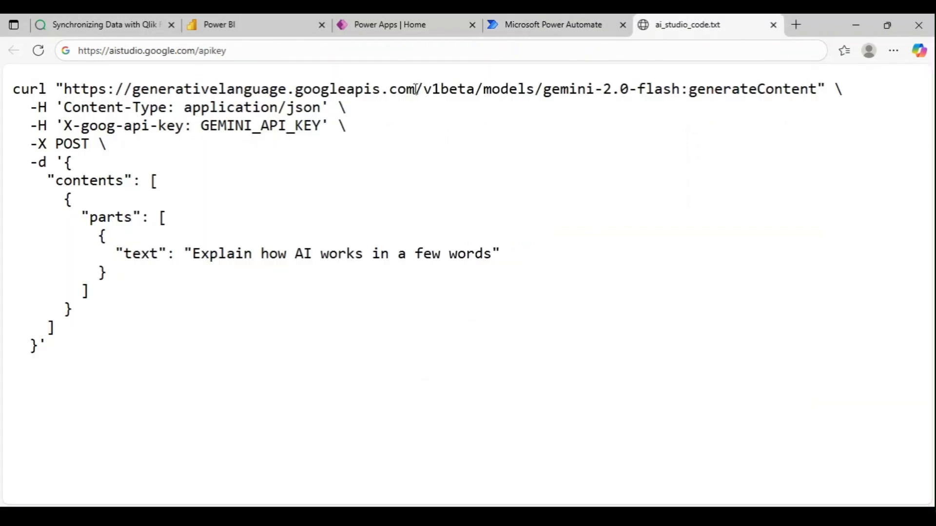
{"action": "left_click_drag", "start_coordinate": [415, 89], "coordinate": [137, 93]}
{"action": "key", "text": "ctrl+c"}
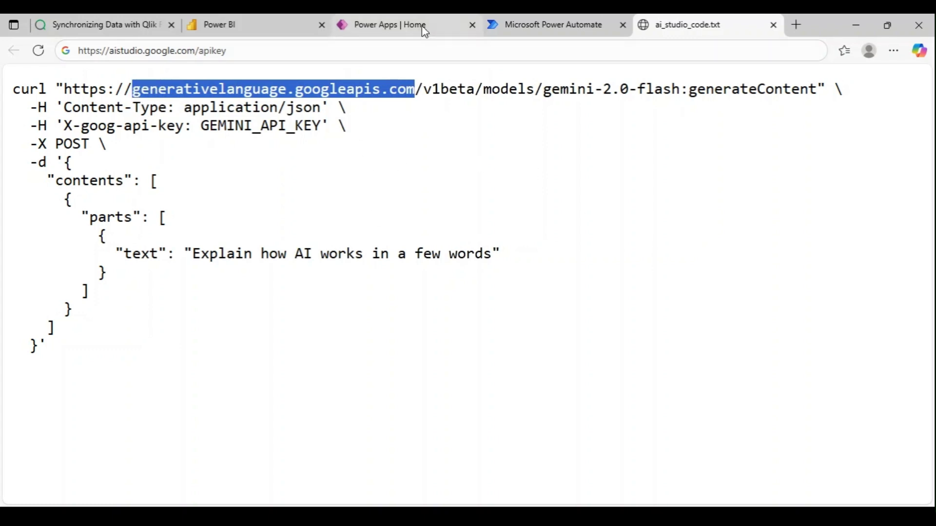
{"action": "left_click", "coordinate": [547, 25]}
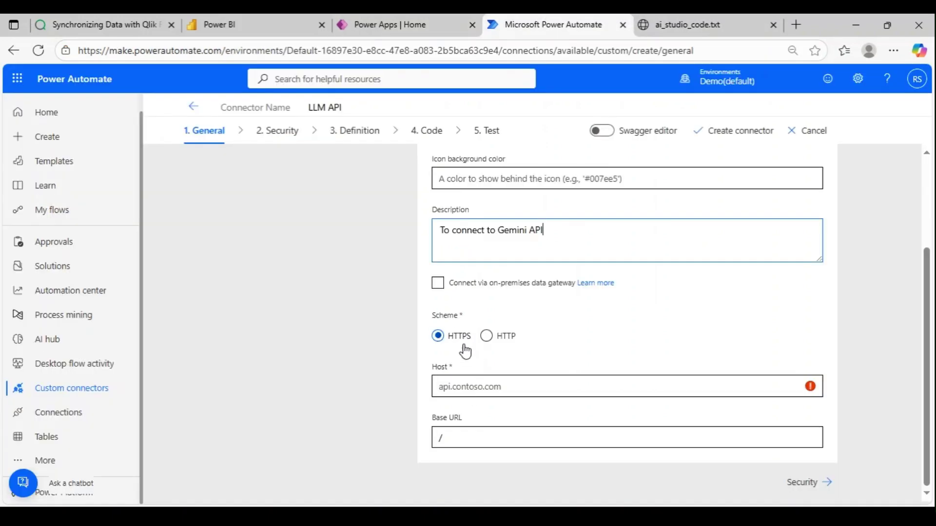
{"action": "left_click", "coordinate": [479, 387]}
{"action": "key", "text": "ctrl+v"}
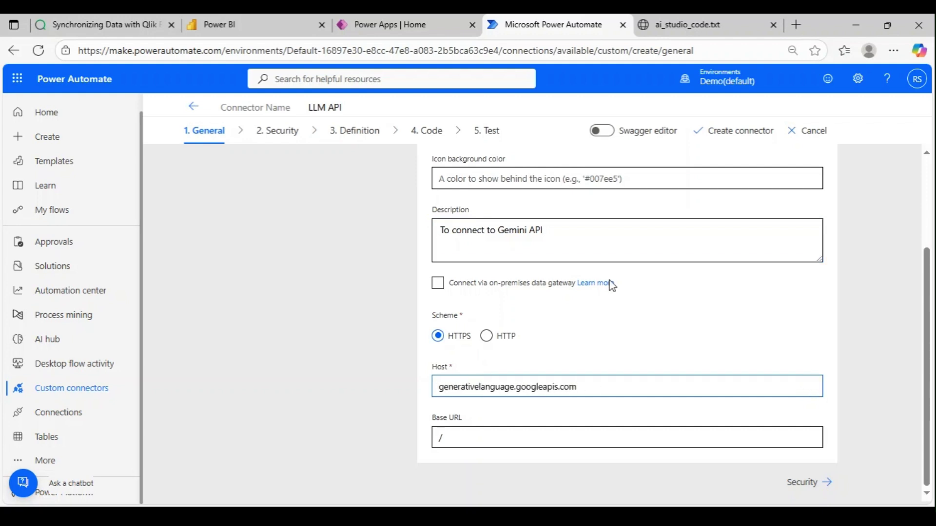
Set the base URL to /v1beta/models/gemini-2.0-flash:generateContent and proceed to Security.
{"action": "left_click", "coordinate": [690, 30]}
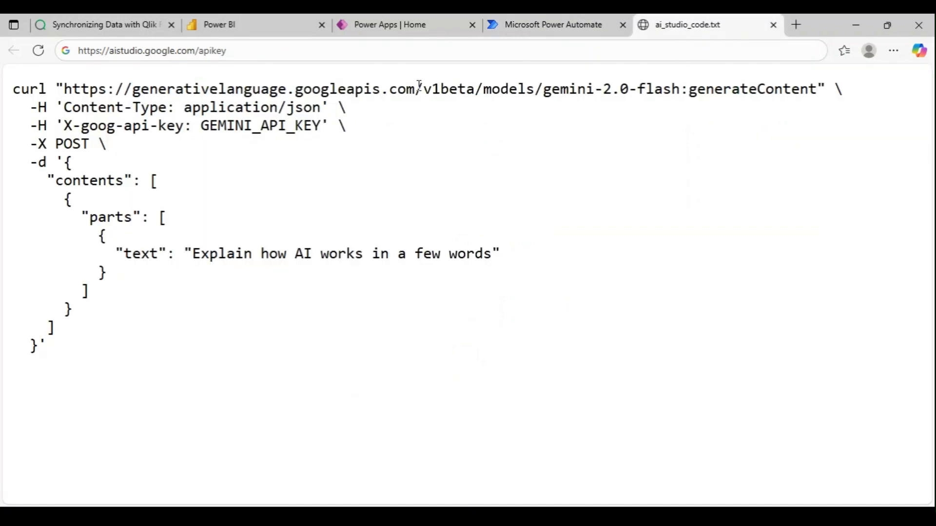
{"action": "left_click_drag", "start_coordinate": [422, 89], "coordinate": [820, 91]}
{"action": "key", "text": "ctrl+c"}
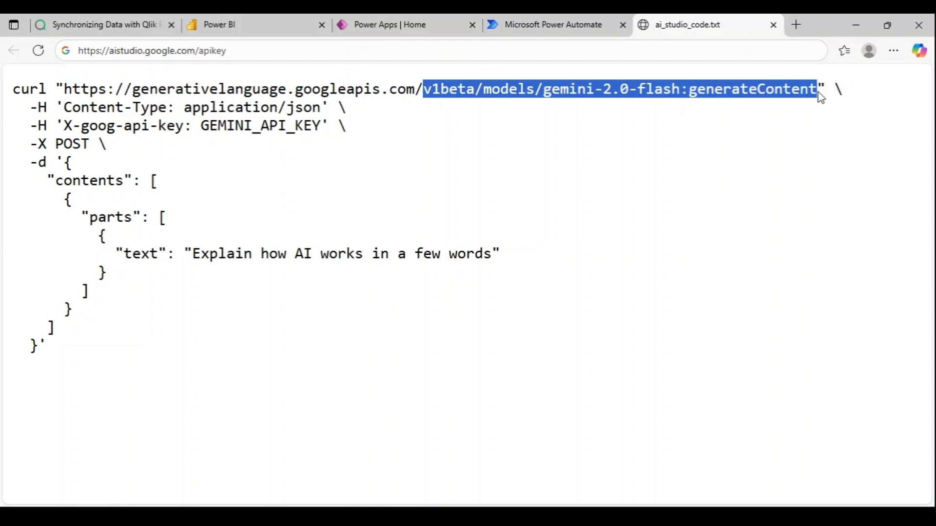
{"action": "left_click", "coordinate": [517, 23]}
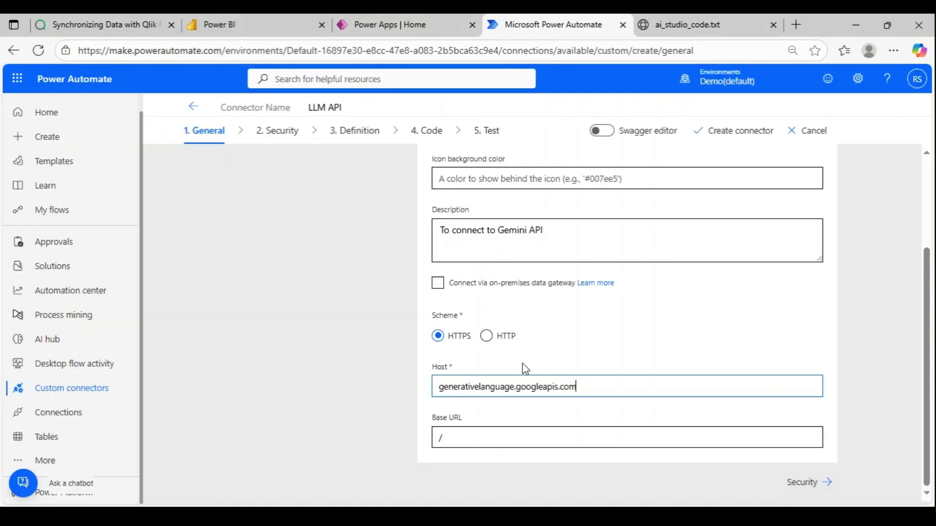
{"action": "left_click", "coordinate": [477, 445]}
{"action": "key", "text": "ctrl+v"}
{"action": "left_click", "coordinate": [712, 423]}
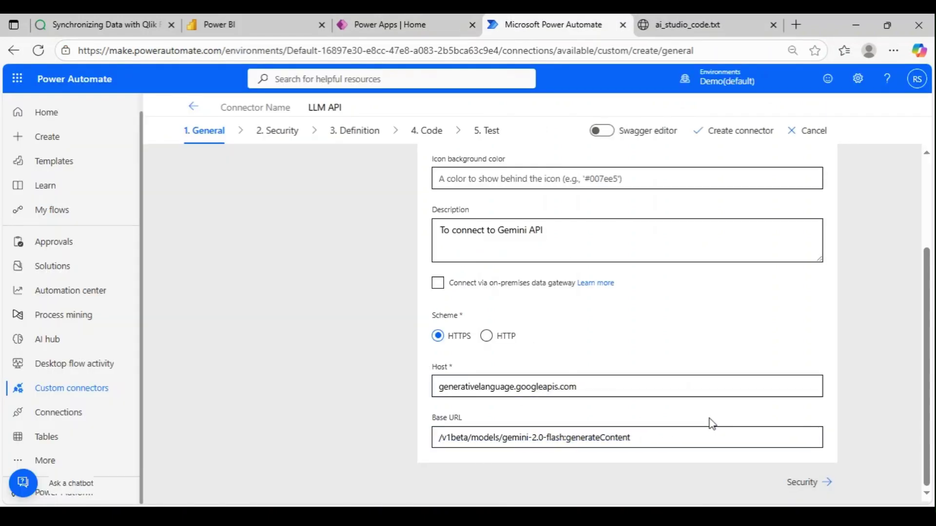
{"action": "left_click", "coordinate": [809, 483]}
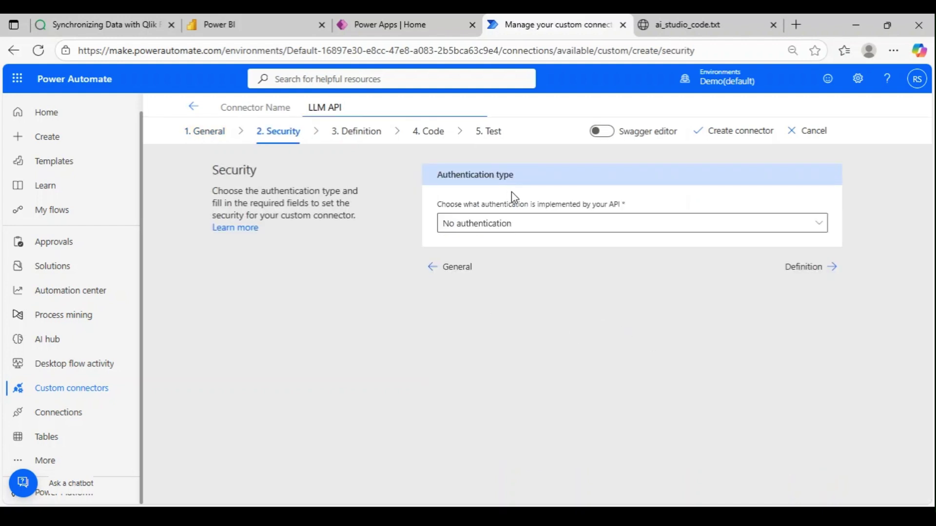
Choose API Key authentication with X-goog-api-key as the parameter label.
{"action": "left_click", "coordinate": [512, 229]}
{"action": "left_click", "coordinate": [480, 289]}
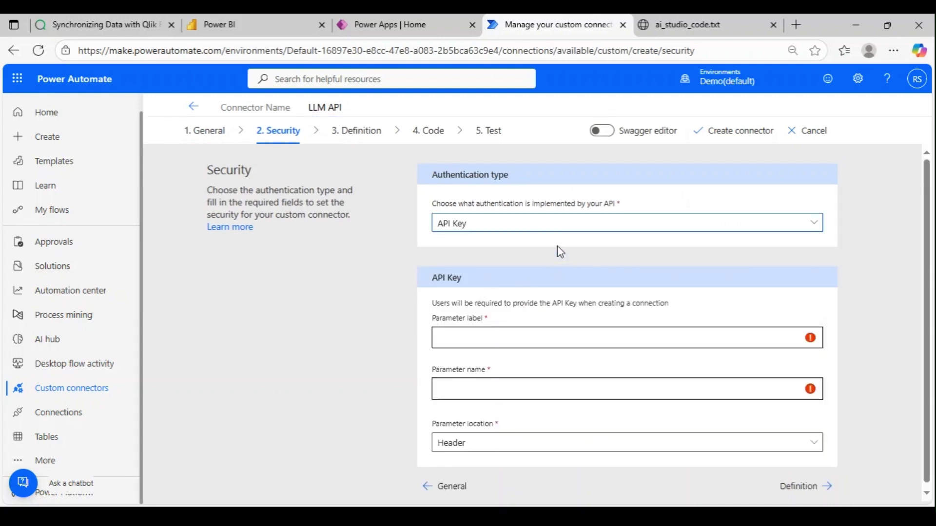
{"action": "left_click", "coordinate": [482, 334]}
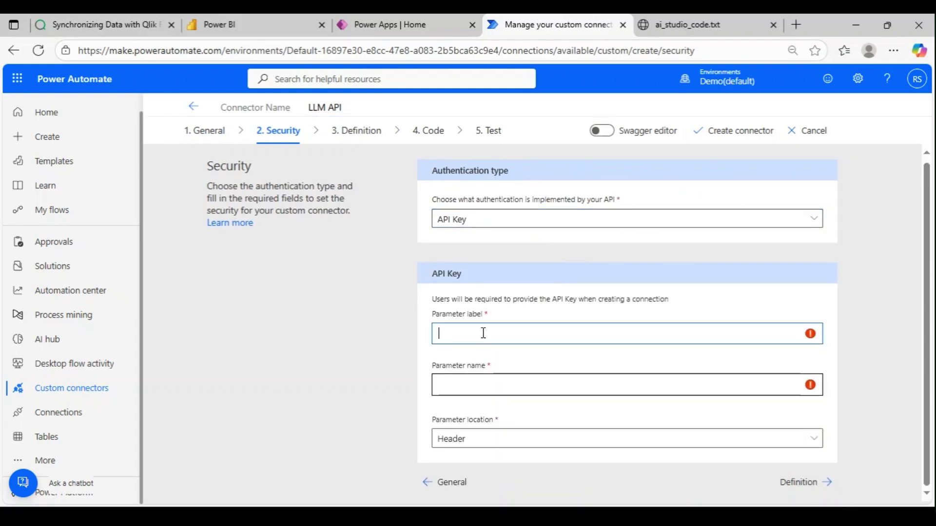
{"action": "left_click", "coordinate": [689, 25]}
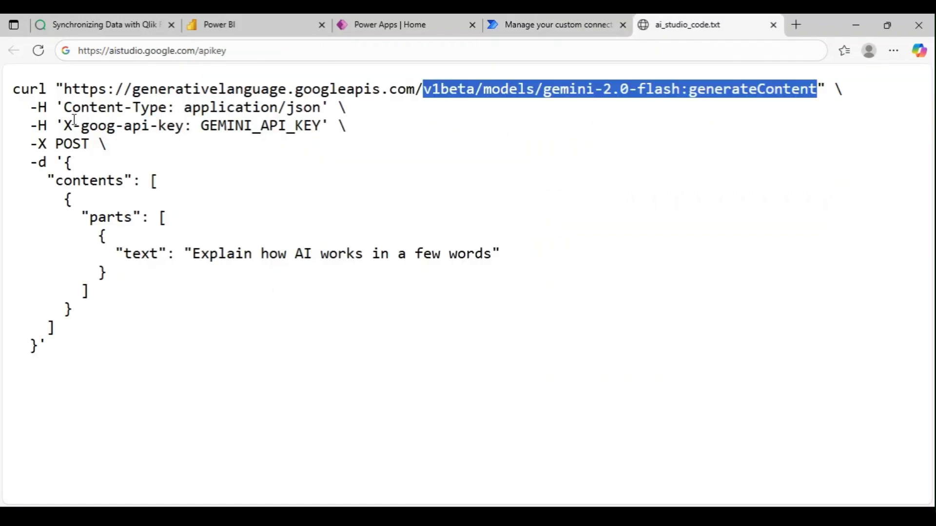
{"action": "left_click_drag", "start_coordinate": [64, 125], "coordinate": [185, 126]}
{"action": "key", "text": "ctrl+c"}
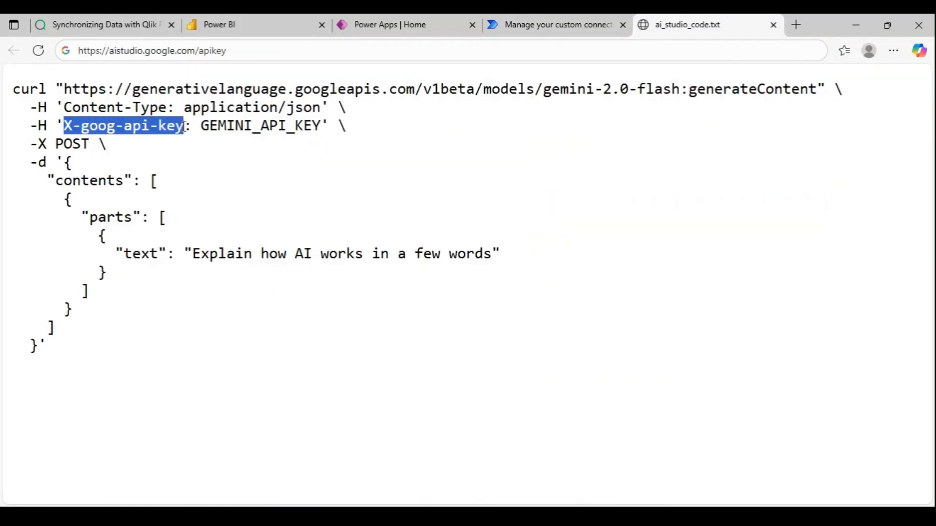
{"action": "left_click", "coordinate": [576, 25]}
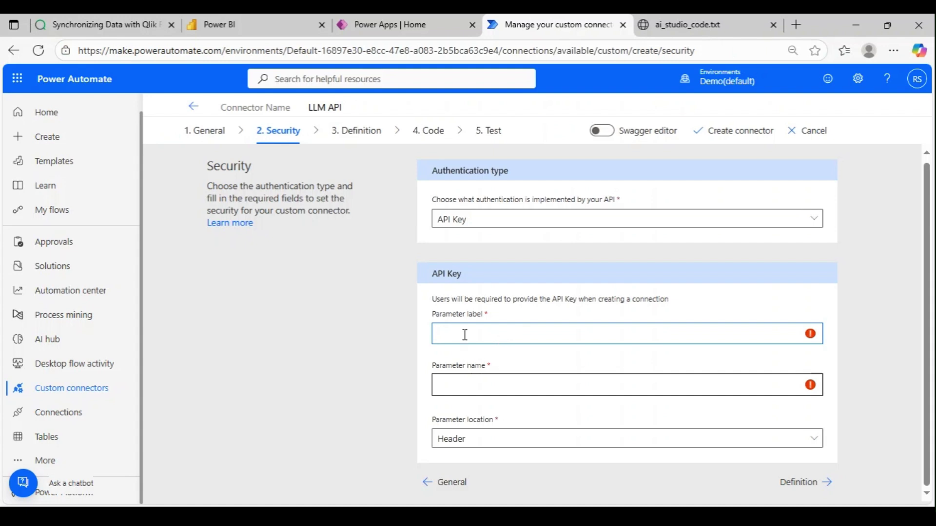
{"action": "key", "text": "ctrl+v"}
Use X-goog-api-key as parameter name, keep location Header, and go to Definition.
{"action": "left_click", "coordinate": [491, 388]}
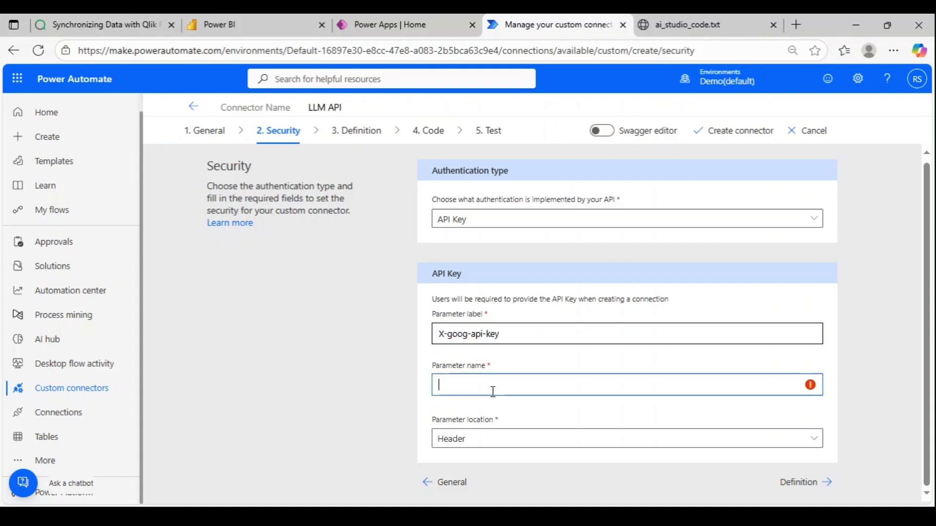
{"action": "key", "text": "ctrl+v"}
{"action": "left_click", "coordinate": [530, 368]}
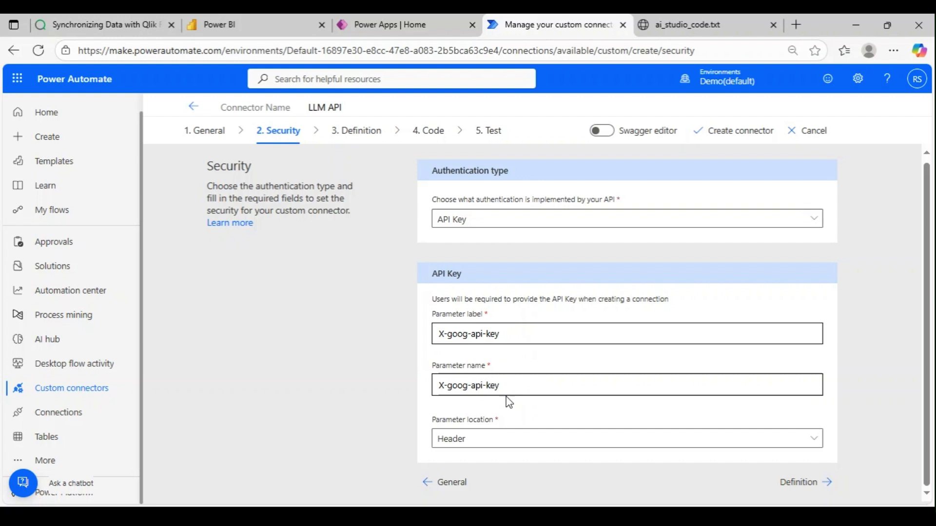
{"action": "left_click", "coordinate": [499, 441]}
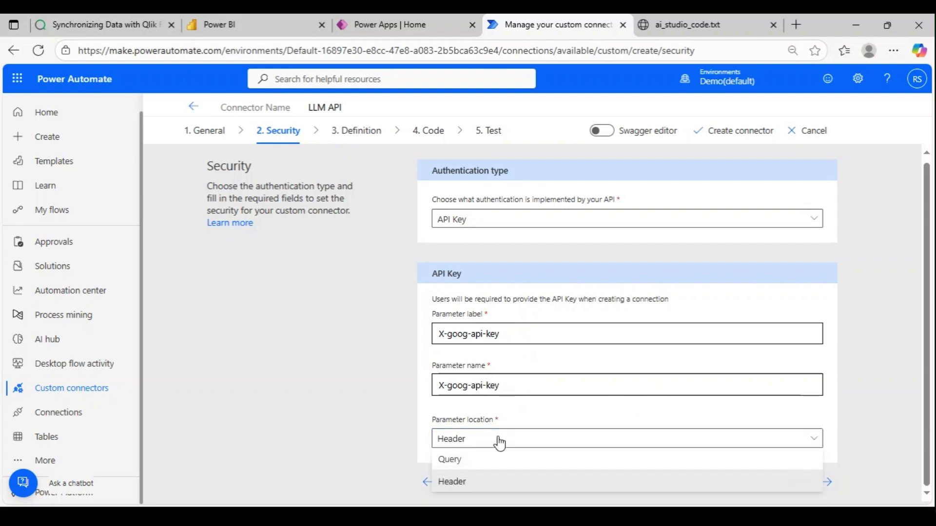
{"action": "left_click", "coordinate": [468, 487]}
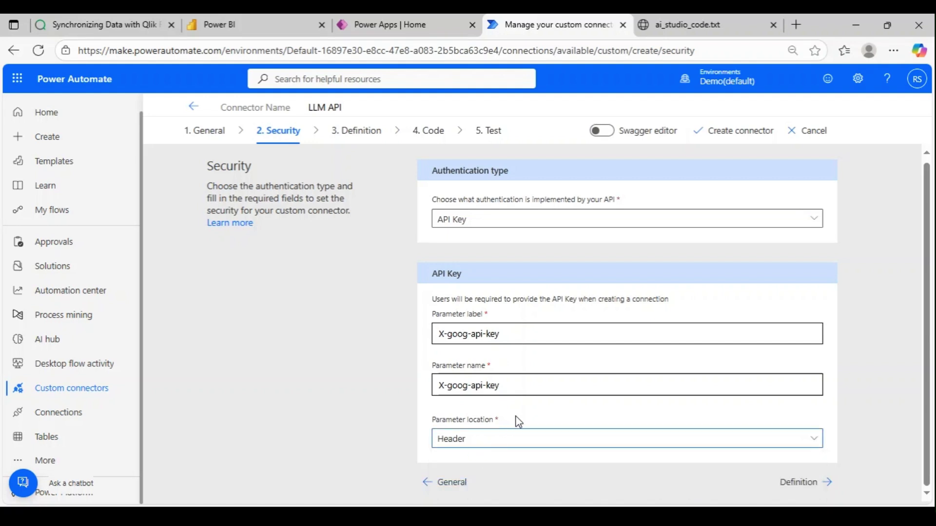
{"action": "left_click", "coordinate": [800, 485]}
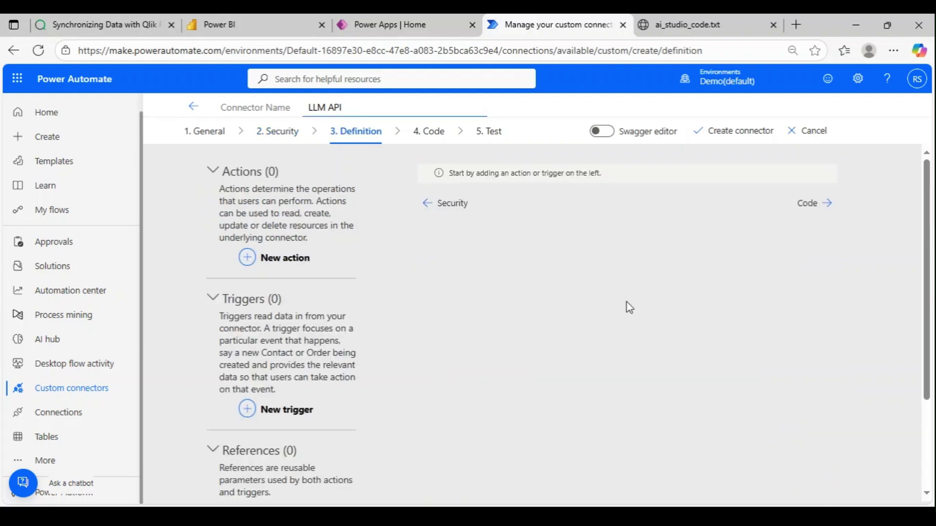
Add a new action with summary and description 'Gemini API'.
{"action": "left_click", "coordinate": [280, 265]}
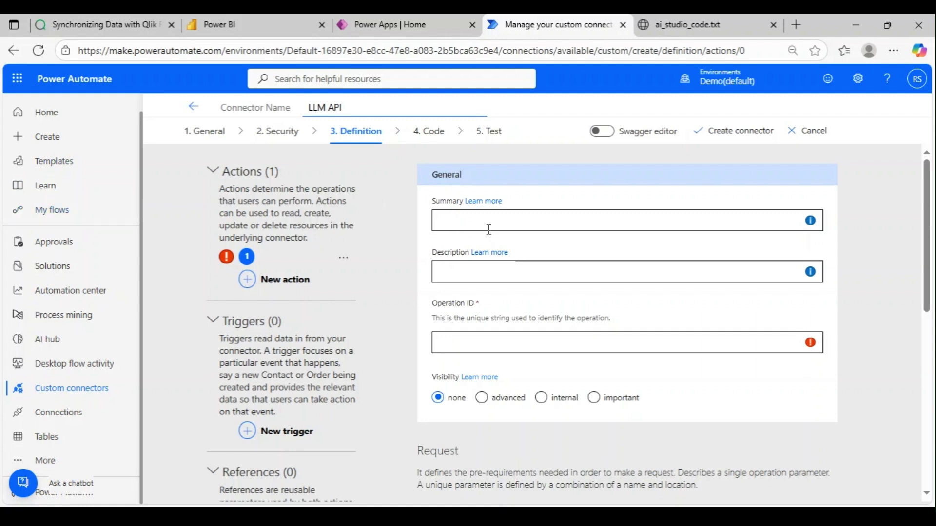
{"action": "left_click", "coordinate": [488, 227]}
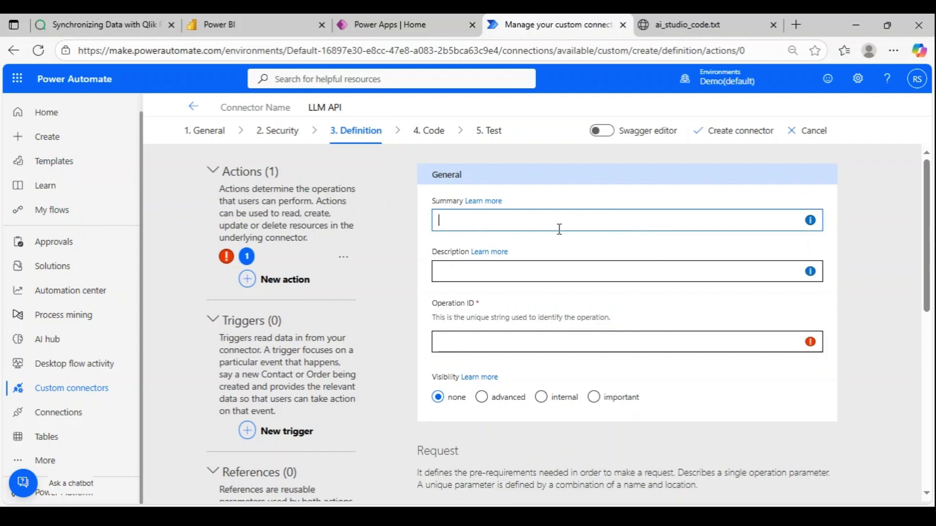
{"action": "type", "text": "Gemini API"}
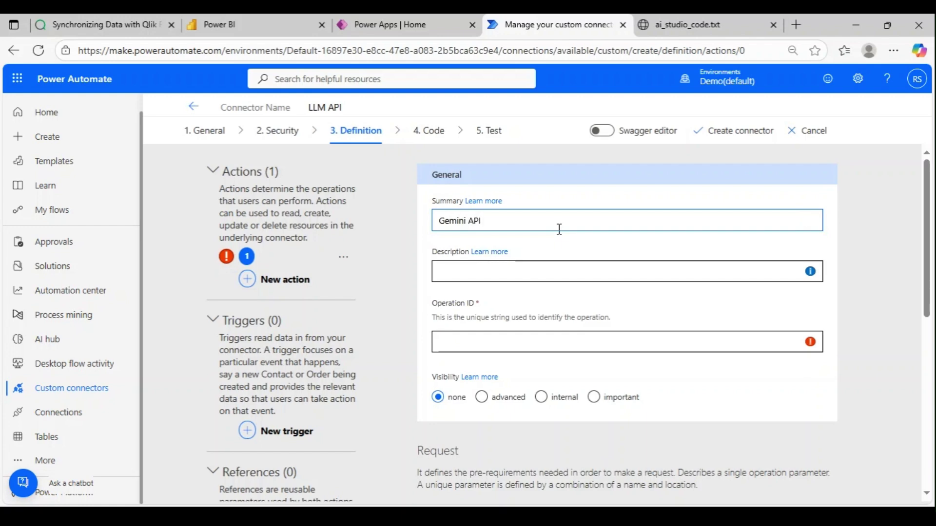
{"action": "left_click_drag", "start_coordinate": [531, 222], "coordinate": [424, 224]}
{"action": "key", "text": "ctrl+c"}
{"action": "left_click", "coordinate": [467, 270]}
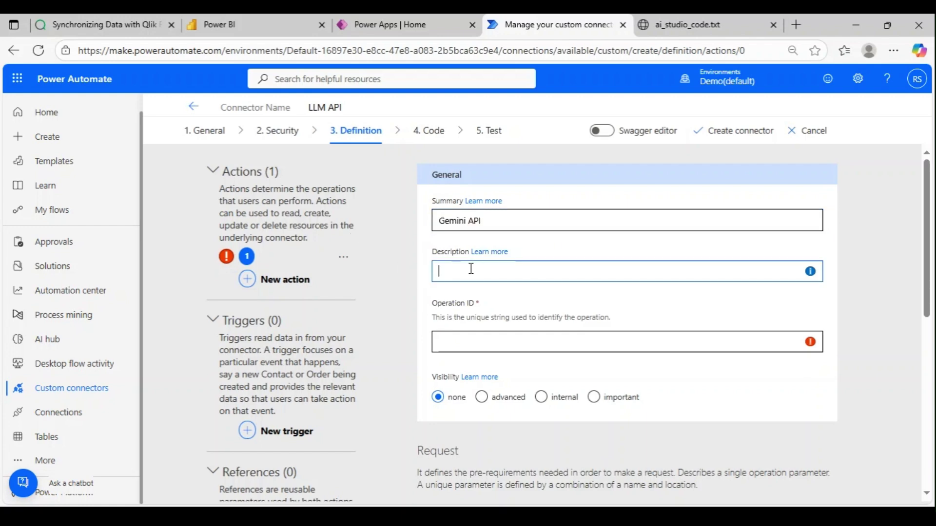
{"action": "key", "text": "ctrl+v"}
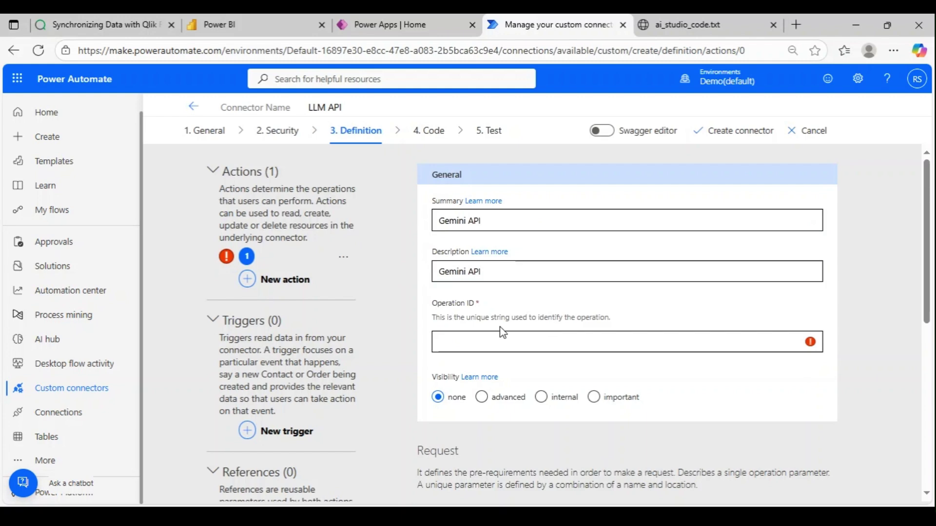
Set the action's Operation ID to 1234.
{"action": "left_click", "coordinate": [483, 343]}
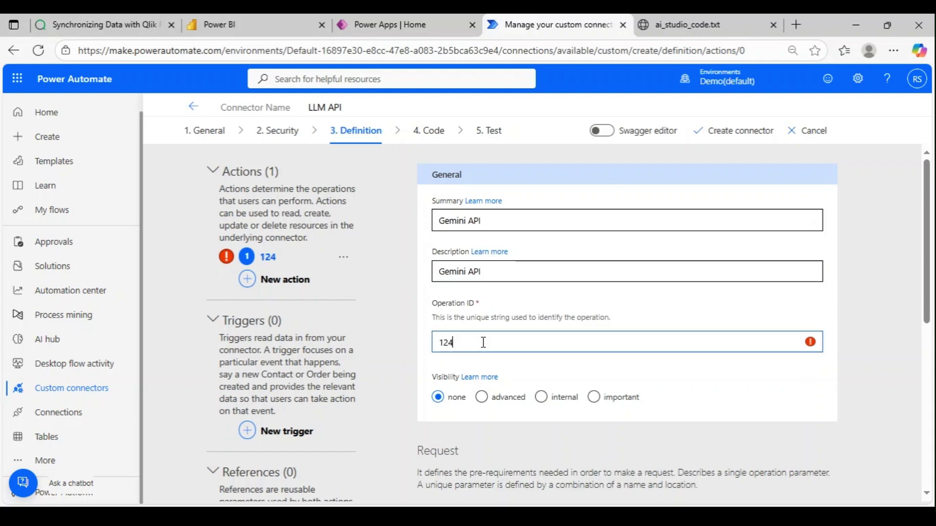
{"action": "type", "text": "124"}
{"action": "key", "text": "BackSpace"}
{"action": "type", "text": "34"}
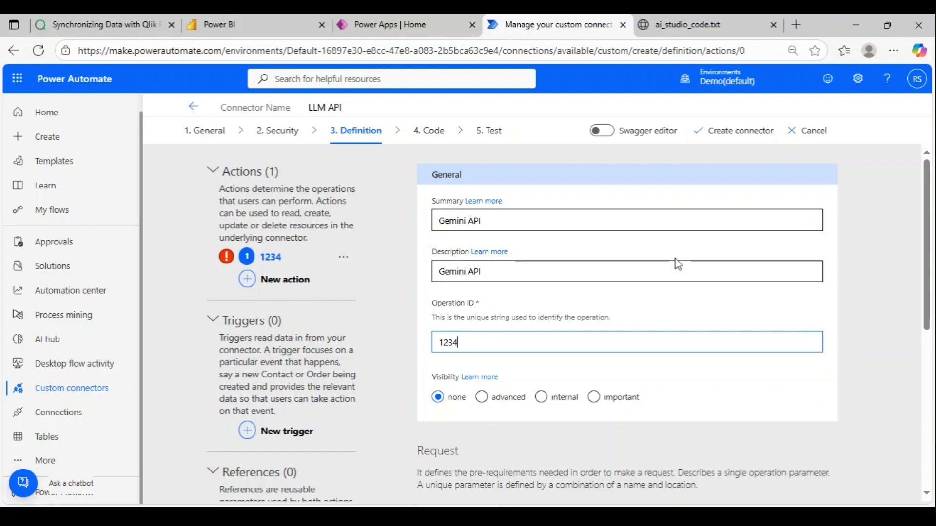
{"action": "scroll", "coordinate": [674, 258], "scroll_direction": "down", "scroll_amount": 1}
{"action": "scroll", "coordinate": [653, 321], "scroll_direction": "up", "scroll_amount": 1}
{"action": "scroll", "coordinate": [578, 282], "scroll_direction": "down", "scroll_amount": 2}
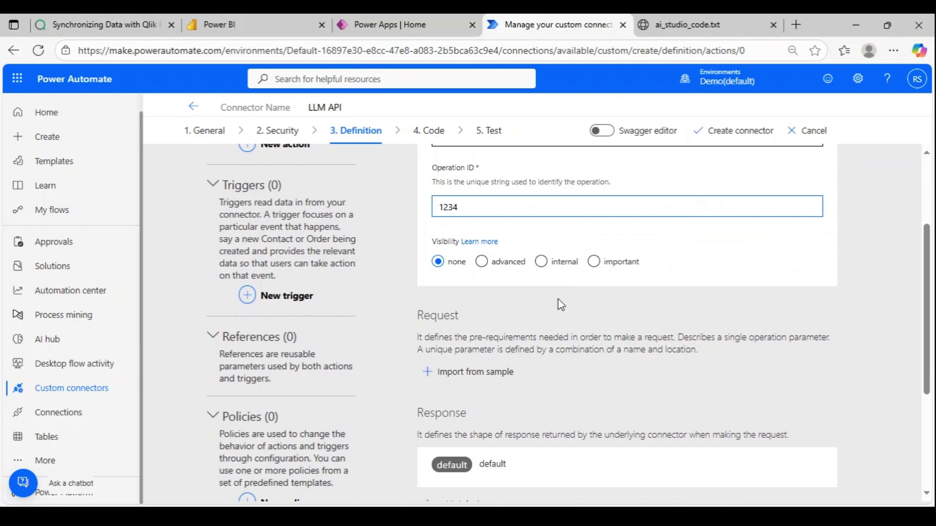
{"action": "scroll", "coordinate": [560, 304], "scroll_direction": "down", "scroll_amount": 1}
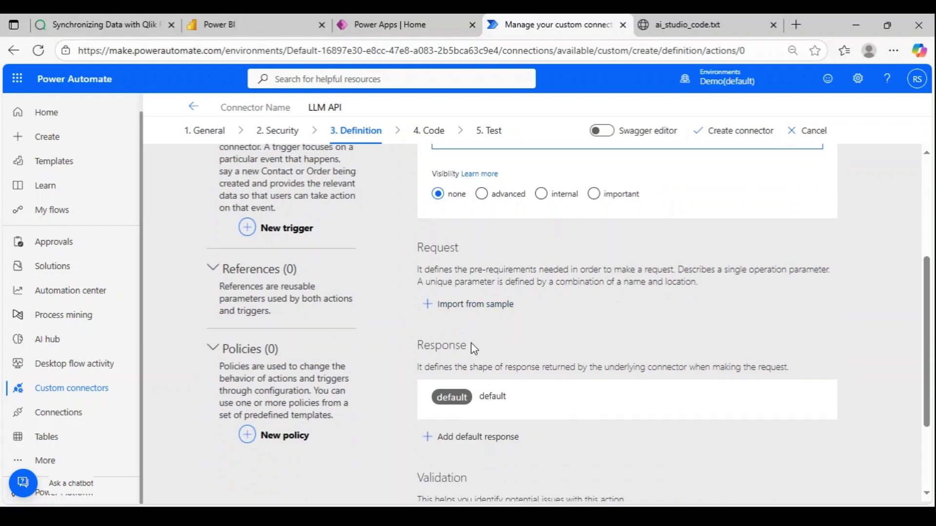
Start a request import from sample using POST and the Gemini generateContent URL.
{"action": "left_click", "coordinate": [470, 309]}
{"action": "left_click", "coordinate": [733, 178]}
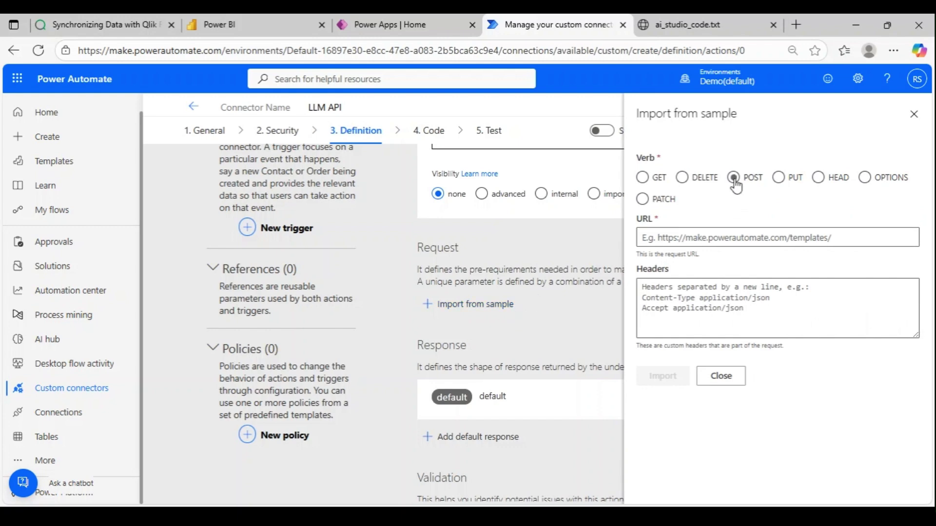
{"action": "left_click", "coordinate": [702, 24]}
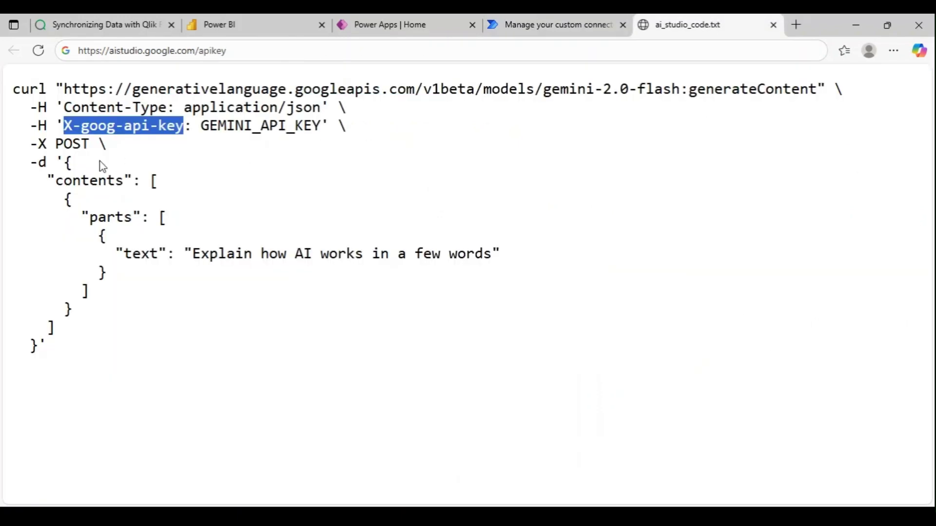
{"action": "left_click", "coordinate": [77, 148]}
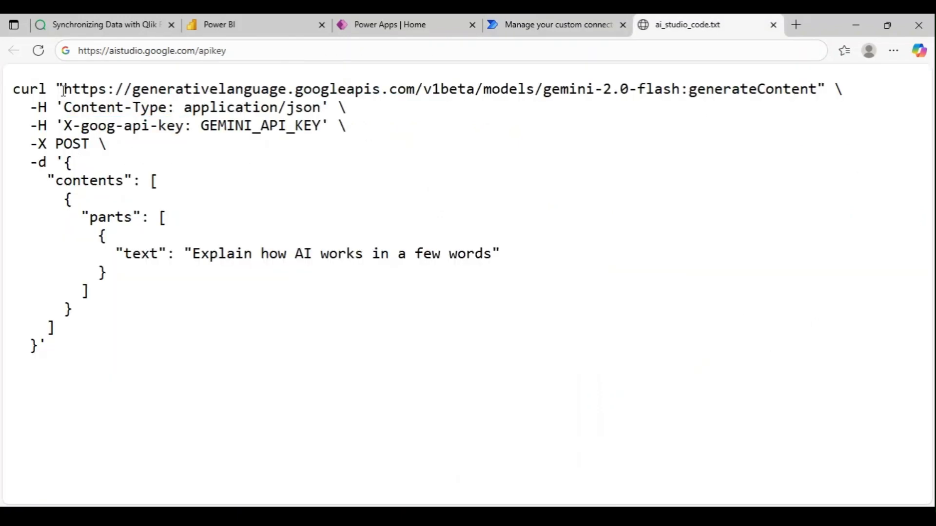
{"action": "left_click_drag", "start_coordinate": [64, 90], "coordinate": [818, 104]}
{"action": "key", "text": "ctrl+c"}
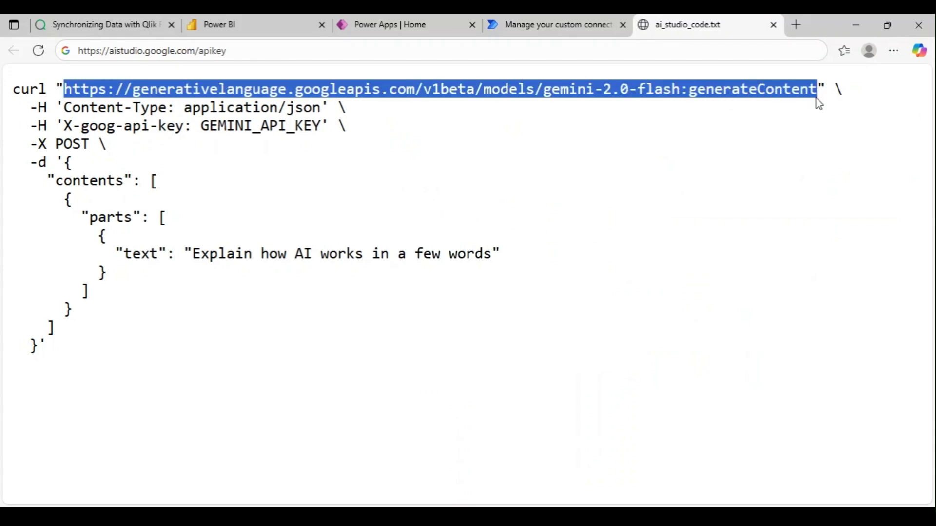
{"action": "left_click", "coordinate": [574, 25]}
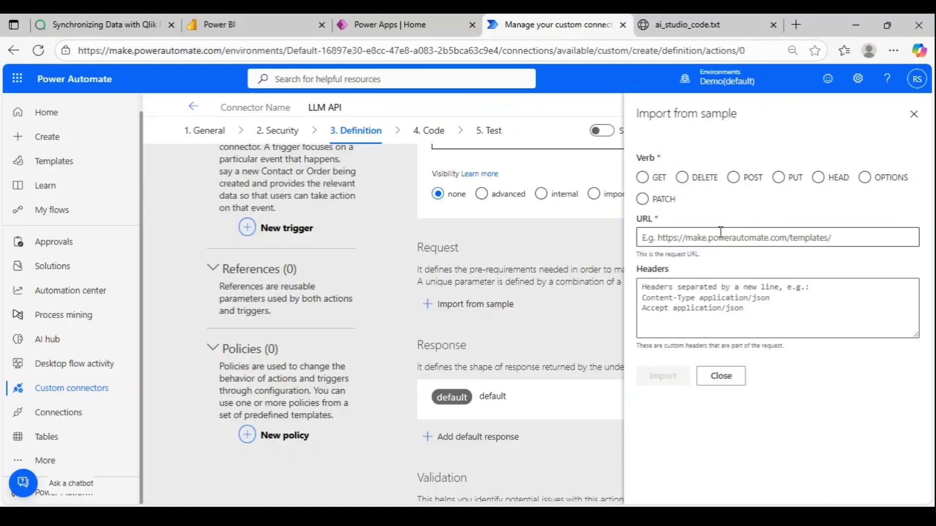
{"action": "left_click", "coordinate": [733, 183]}
{"action": "left_click", "coordinate": [712, 237]}
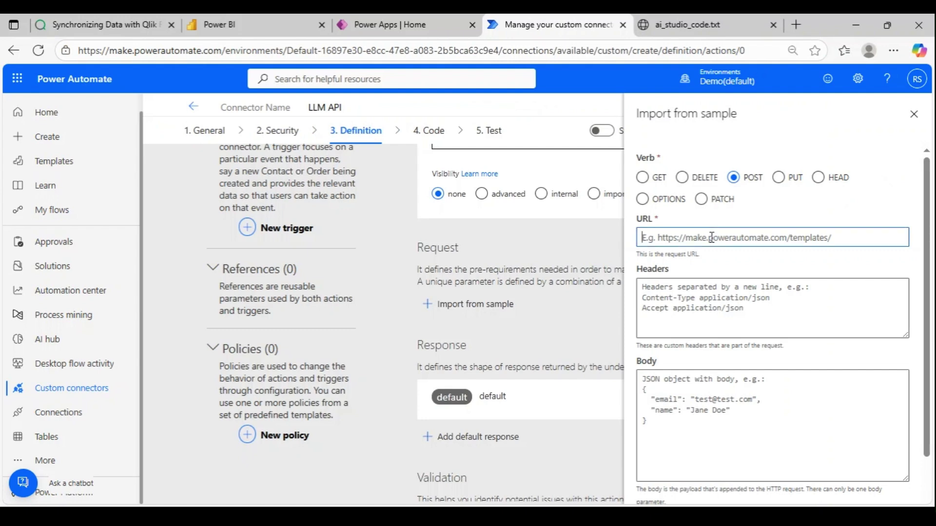
{"action": "key", "text": "ctrl+v"}
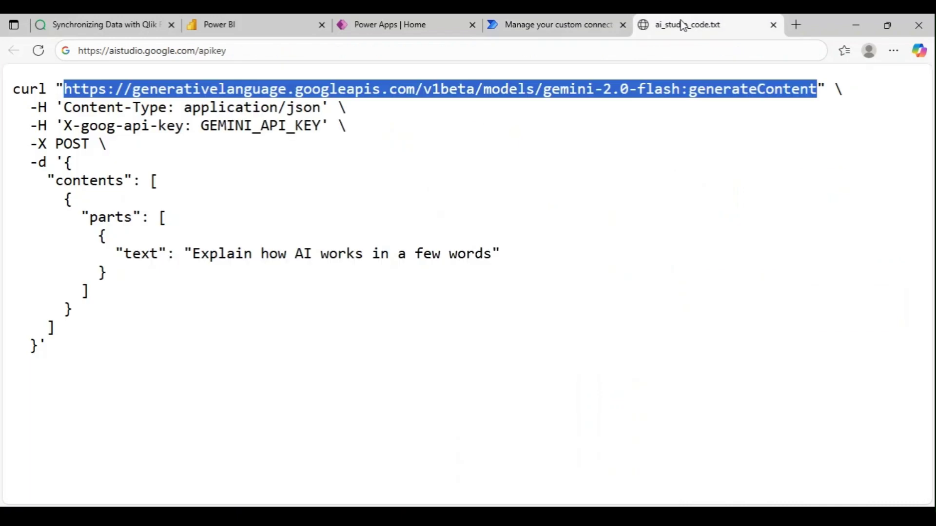
Add the header 'Content-Type: application/json' to the sample request.
{"action": "left_click", "coordinate": [682, 25]}
{"action": "left_click", "coordinate": [174, 153]}
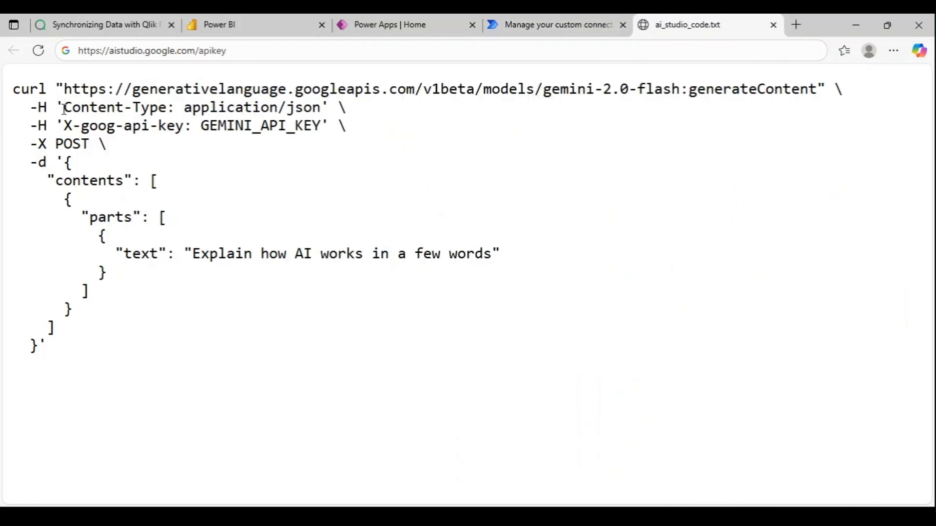
{"action": "left_click_drag", "start_coordinate": [64, 108], "coordinate": [325, 115]}
{"action": "key", "text": "ctrl+c"}
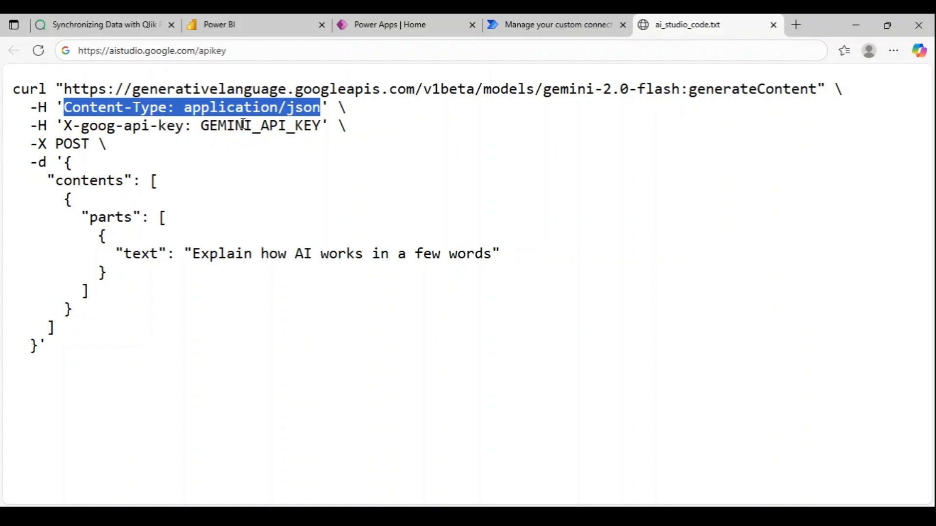
{"action": "left_click", "coordinate": [548, 30]}
{"action": "left_click", "coordinate": [692, 294]}
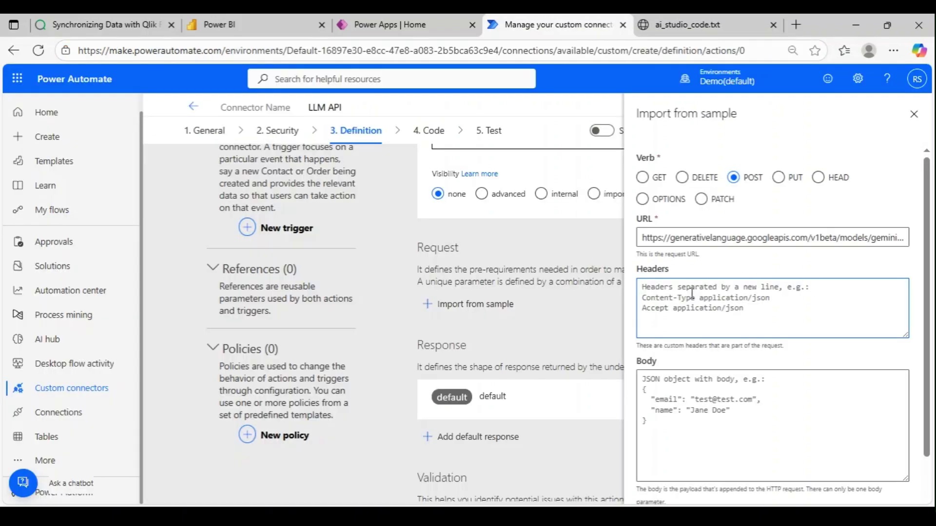
{"action": "key", "text": "ctrl+v"}
Paste the curl JSON prompt as the sample body and import the request.
{"action": "left_click", "coordinate": [685, 26]}
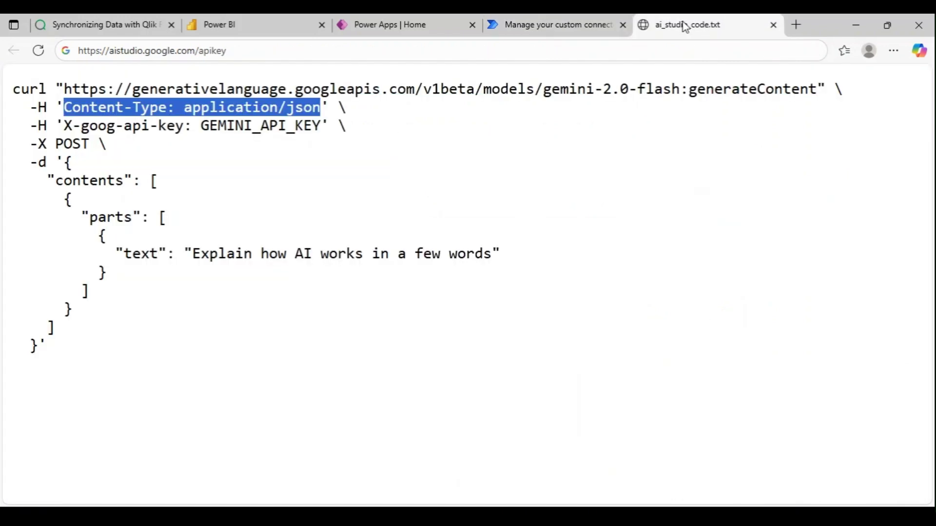
{"action": "left_click", "coordinate": [122, 166]}
{"action": "left_click_drag", "start_coordinate": [69, 157], "coordinate": [42, 352]}
{"action": "key", "text": "ctrl+c"}
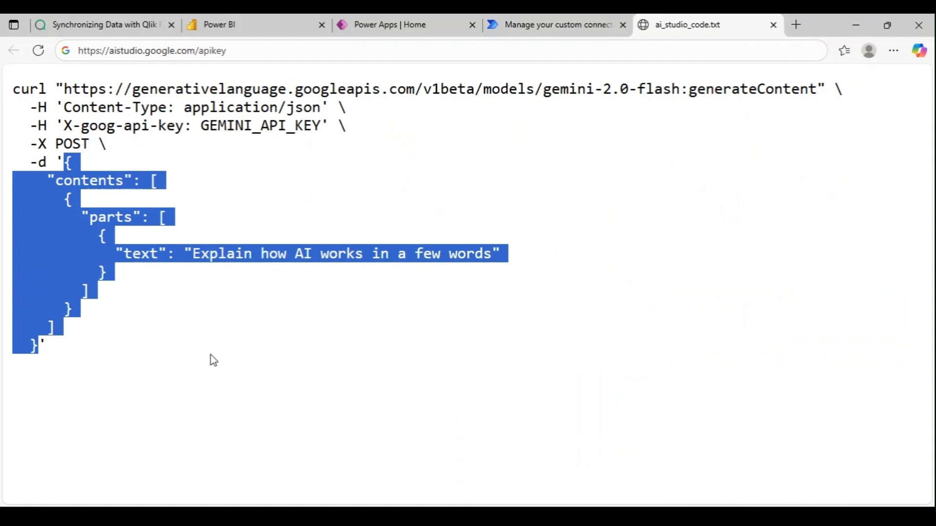
{"action": "left_click", "coordinate": [560, 27]}
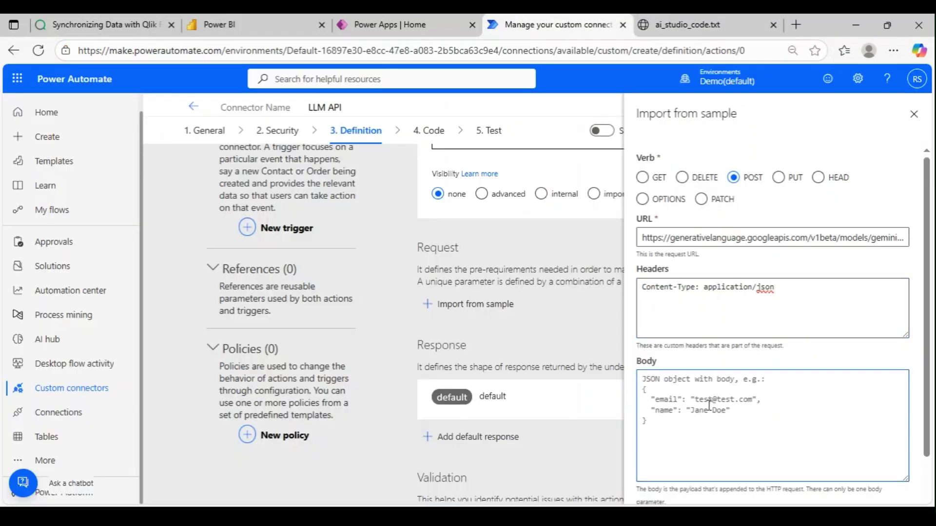
{"action": "key", "text": "ctrl+v"}
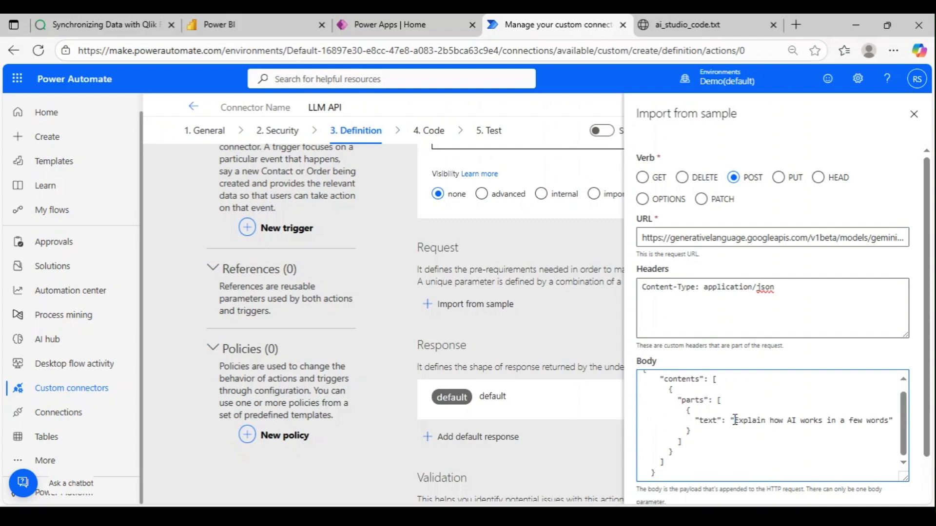
{"action": "left_click_drag", "start_coordinate": [735, 420], "coordinate": [896, 426]}
{"action": "left_click", "coordinate": [784, 433]}
{"action": "scroll", "coordinate": [767, 421], "scroll_direction": "down", "scroll_amount": 1}
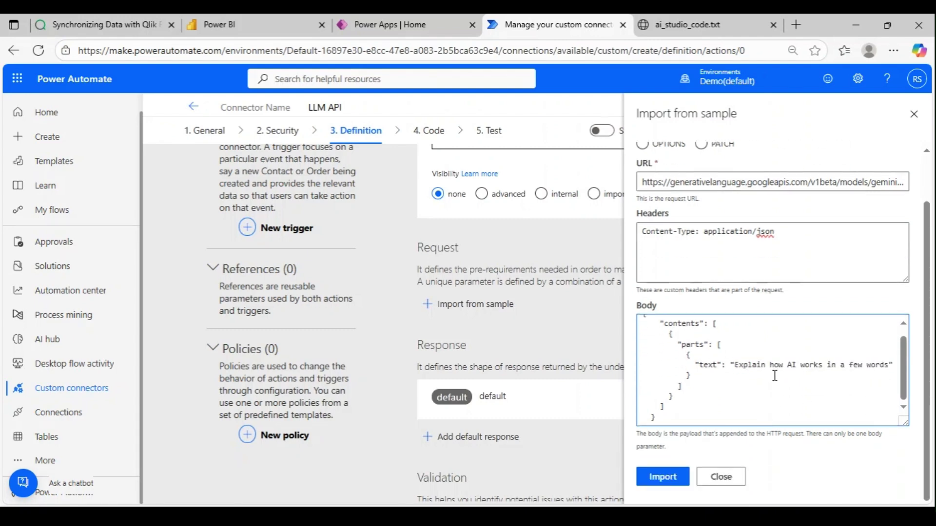
{"action": "left_click", "coordinate": [664, 478]}
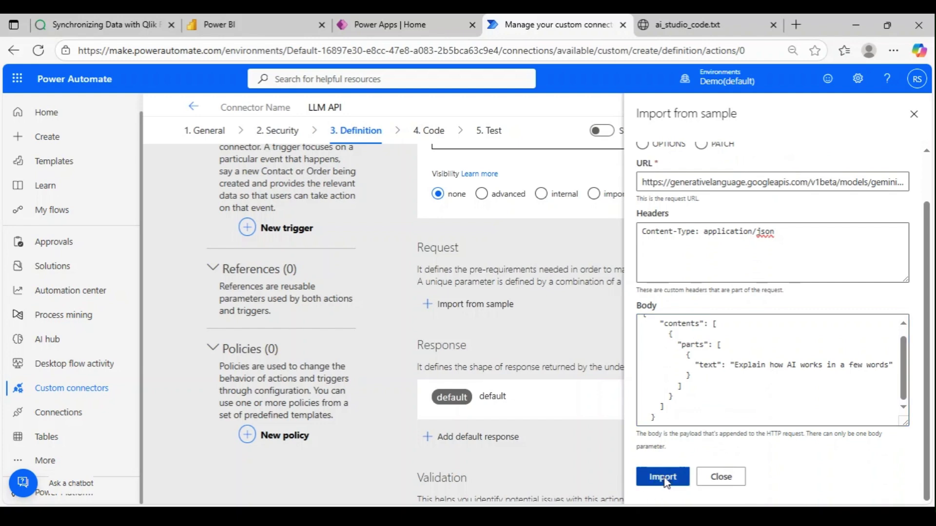
Give the Content-Type header parameter a default value of application/json.
{"action": "scroll", "coordinate": [790, 358], "scroll_direction": "down", "scroll_amount": 3}
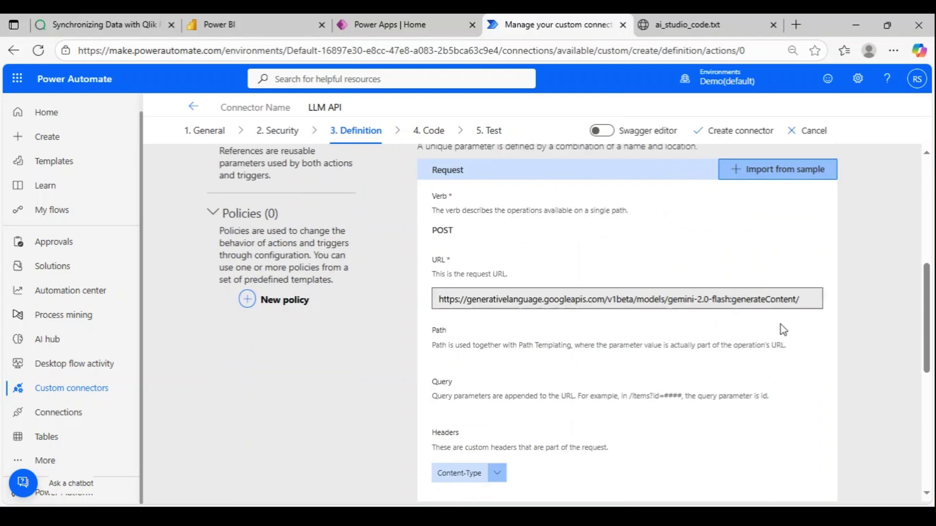
{"action": "scroll", "coordinate": [783, 331], "scroll_direction": "down", "scroll_amount": 1}
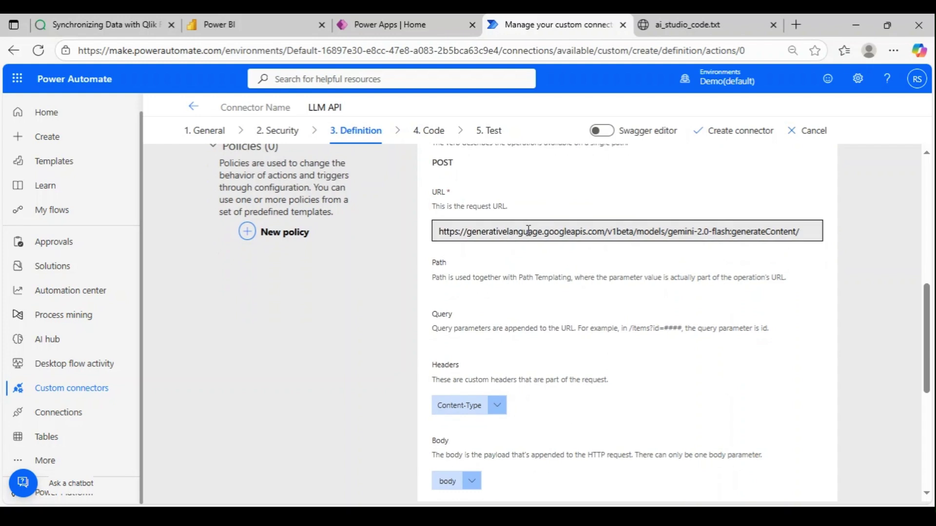
{"action": "scroll", "coordinate": [591, 252], "scroll_direction": "down", "scroll_amount": 2}
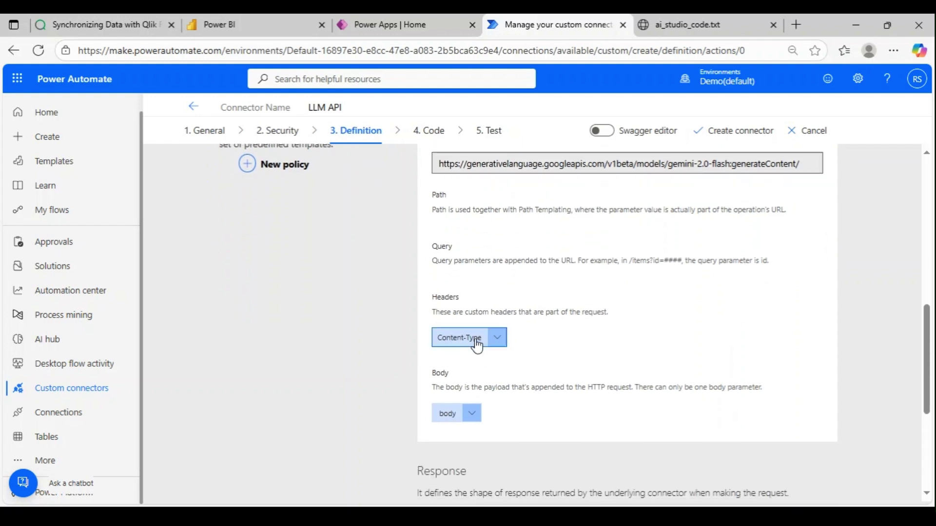
{"action": "scroll", "coordinate": [472, 361], "scroll_direction": "down", "scroll_amount": 2}
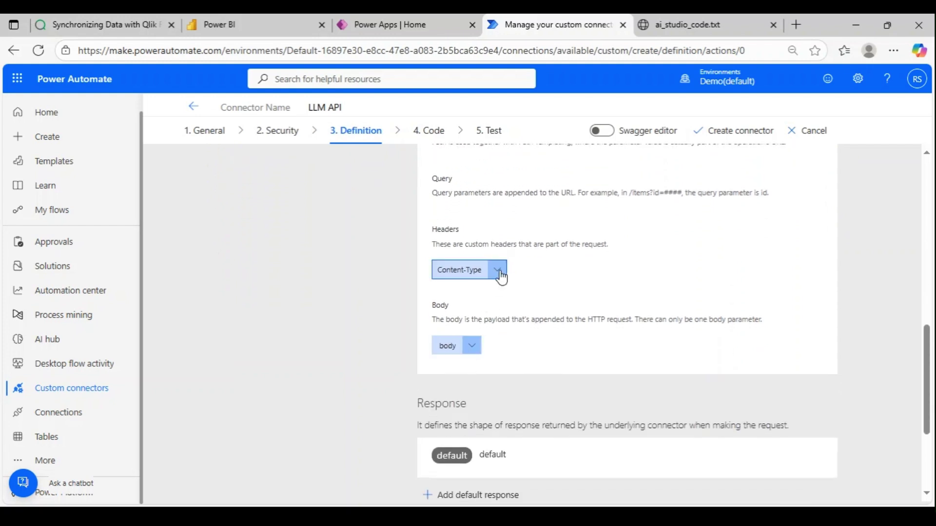
{"action": "scroll", "coordinate": [505, 319], "scroll_direction": "up", "scroll_amount": 1}
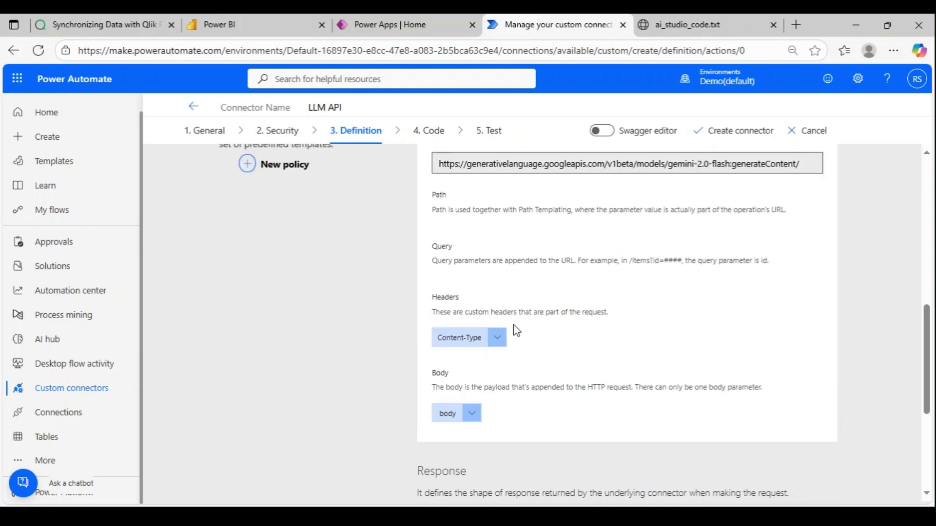
{"action": "left_click", "coordinate": [497, 336]}
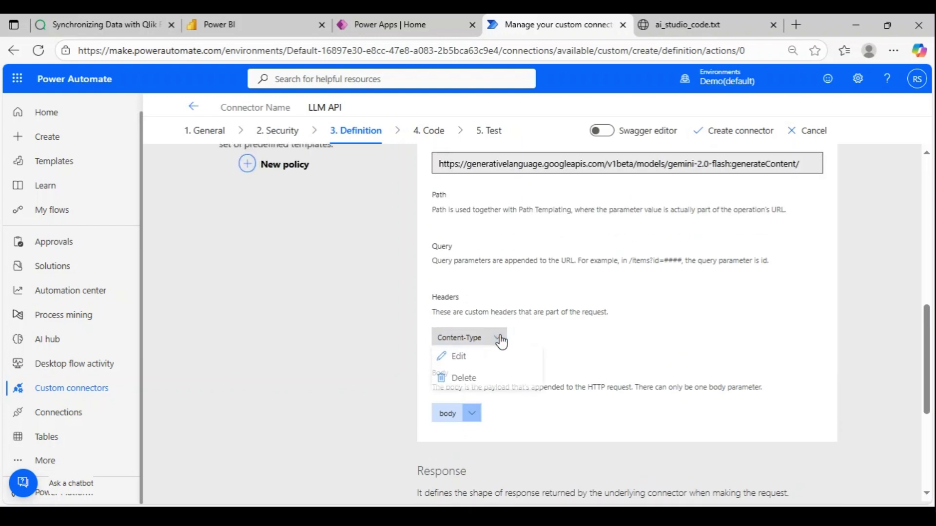
{"action": "left_click", "coordinate": [469, 361]}
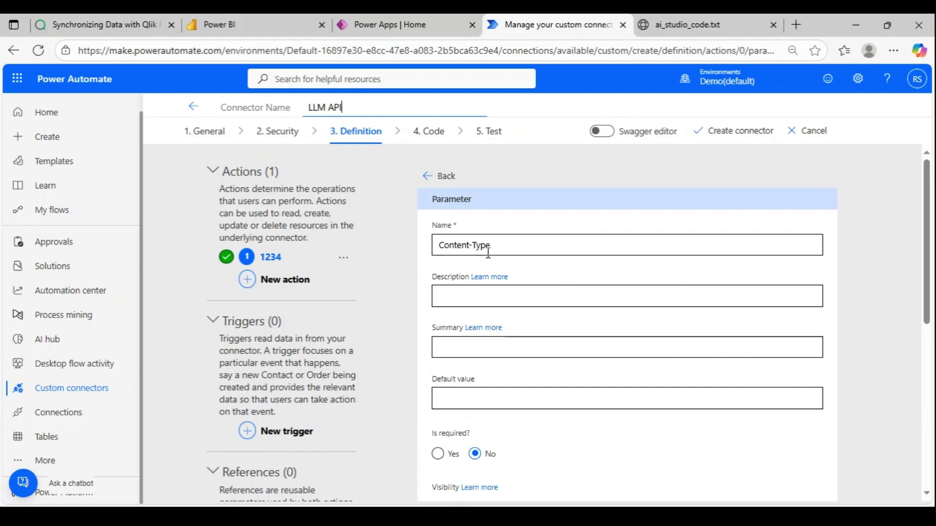
{"action": "left_click", "coordinate": [686, 33]}
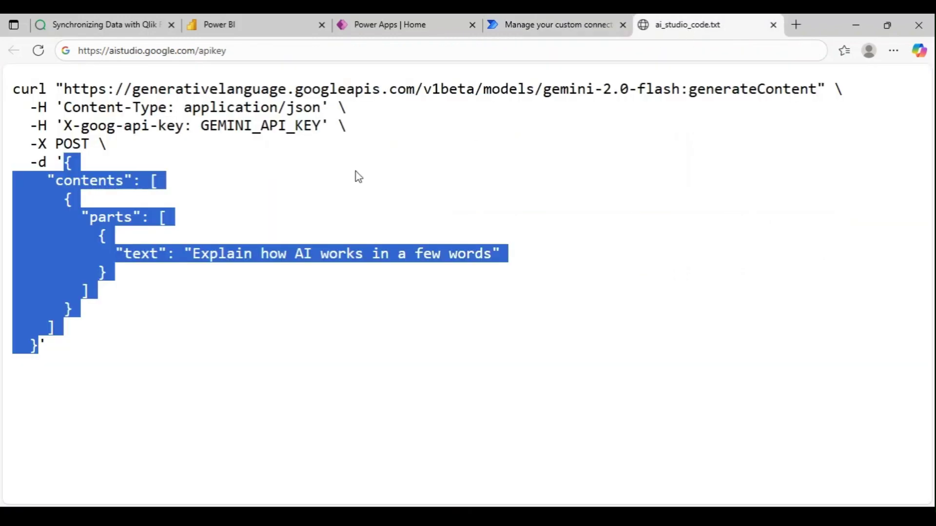
{"action": "left_click", "coordinate": [241, 151]}
{"action": "left_click_drag", "start_coordinate": [184, 107], "coordinate": [322, 108]}
{"action": "key", "text": "ctrl+c"}
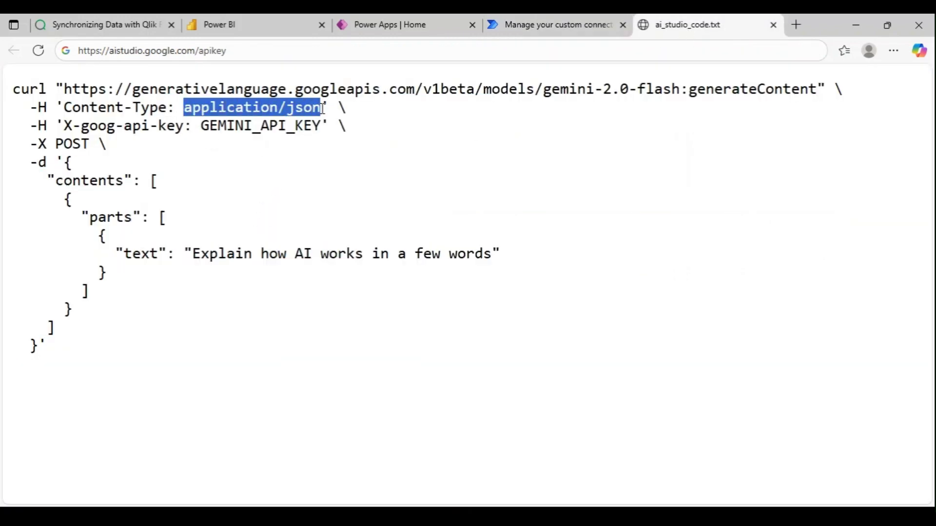
{"action": "left_click", "coordinate": [555, 27]}
{"action": "scroll", "coordinate": [570, 320], "scroll_direction": "down", "scroll_amount": 2}
{"action": "left_click", "coordinate": [481, 334]}
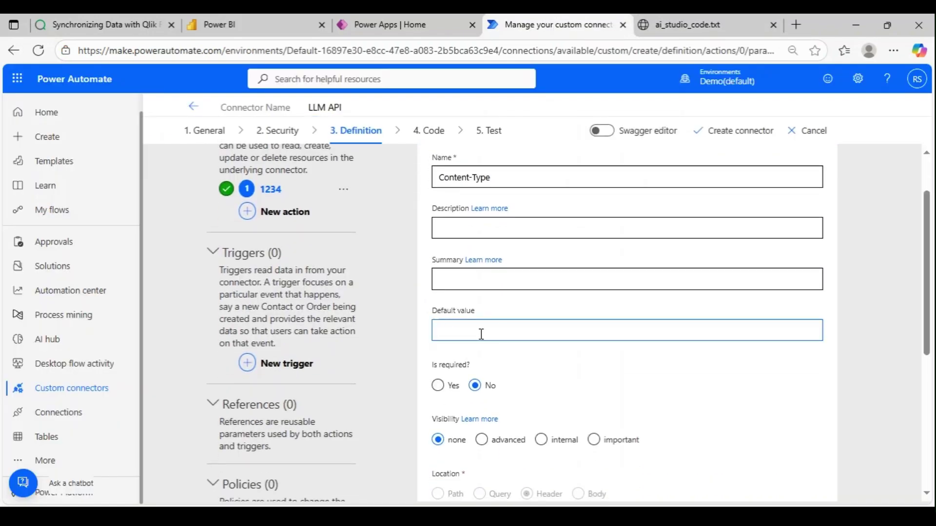
{"action": "key", "text": "ctrl+v"}
{"action": "left_click", "coordinate": [558, 380]}
Return to the action and review the imported body parameter.
{"action": "scroll", "coordinate": [558, 373], "scroll_direction": "up", "scroll_amount": 2}
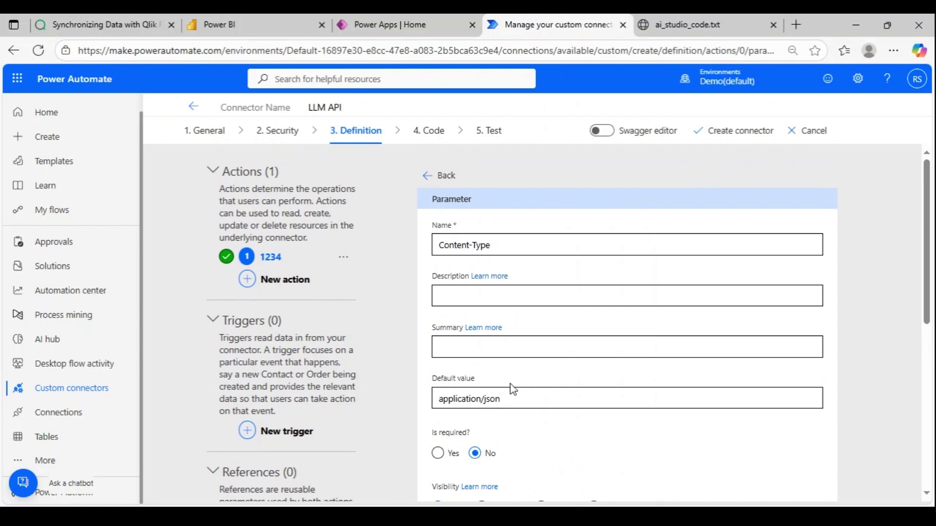
{"action": "scroll", "coordinate": [515, 236], "scroll_direction": "down", "scroll_amount": 1}
{"action": "scroll", "coordinate": [570, 319], "scroll_direction": "down", "scroll_amount": 1}
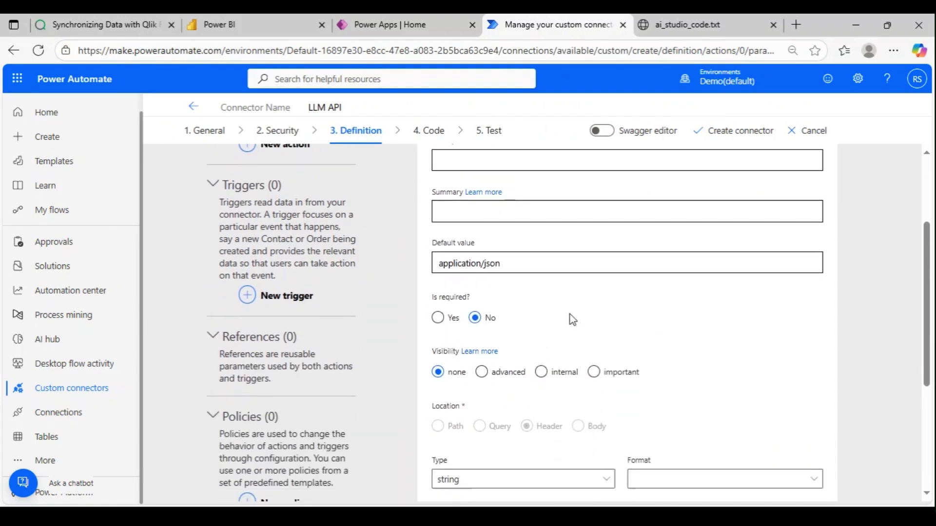
{"action": "scroll", "coordinate": [636, 324], "scroll_direction": "down", "scroll_amount": 2}
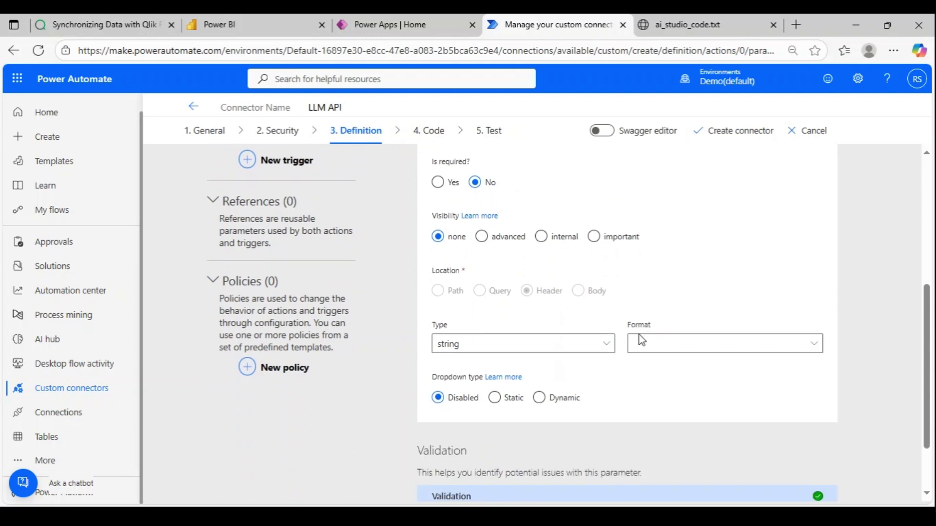
{"action": "scroll", "coordinate": [618, 366], "scroll_direction": "down", "scroll_amount": 1}
{"action": "scroll", "coordinate": [583, 395], "scroll_direction": "up", "scroll_amount": 5}
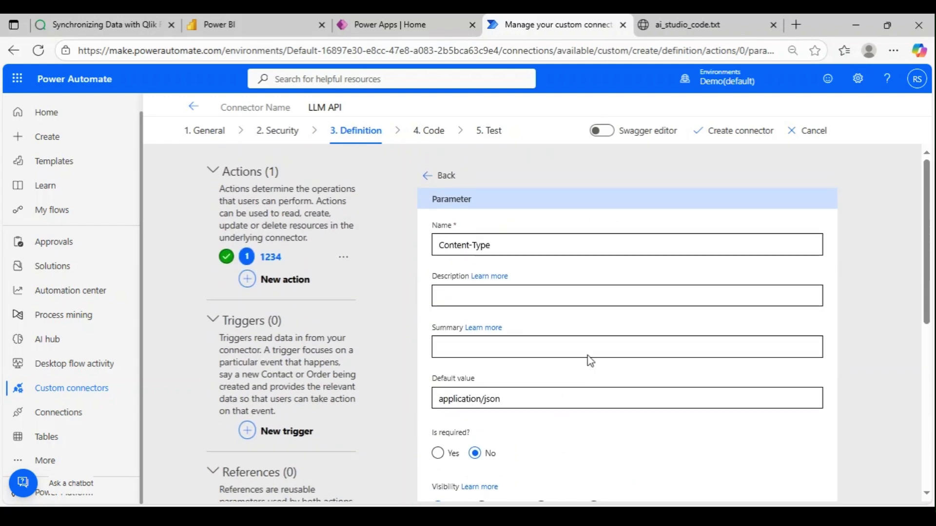
{"action": "left_click", "coordinate": [430, 176]}
{"action": "scroll", "coordinate": [627, 273], "scroll_direction": "down", "scroll_amount": 8}
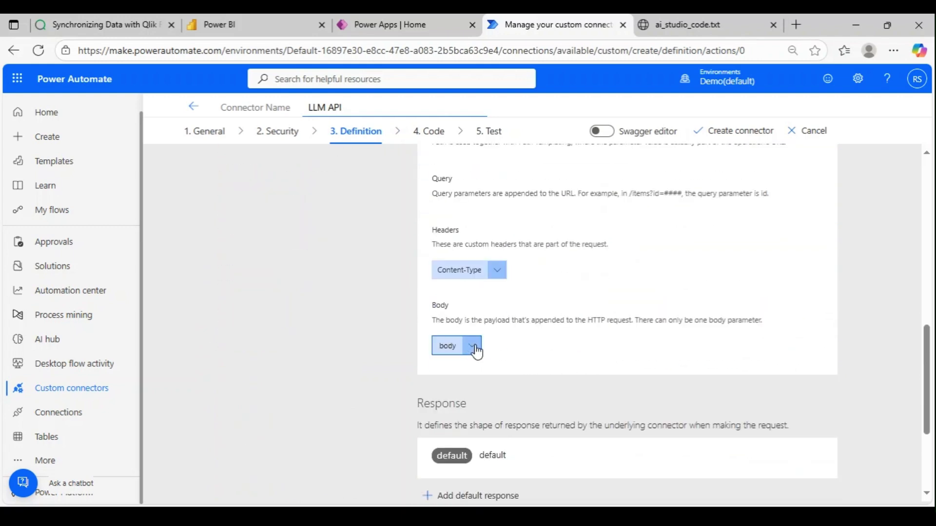
{"action": "left_click", "coordinate": [474, 348]}
{"action": "left_click", "coordinate": [462, 365]}
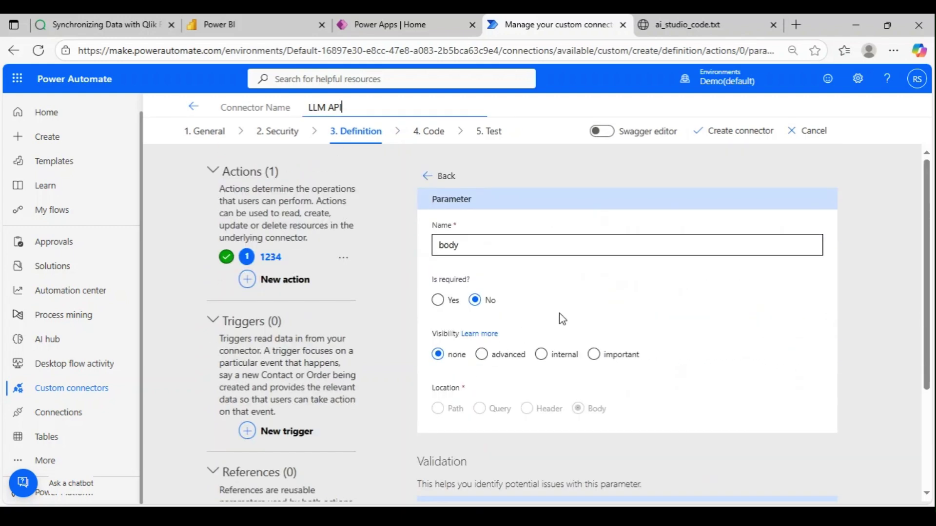
{"action": "left_click", "coordinate": [425, 176]}
Open the action's default response for editing.
{"action": "scroll", "coordinate": [606, 312], "scroll_direction": "down", "scroll_amount": 6}
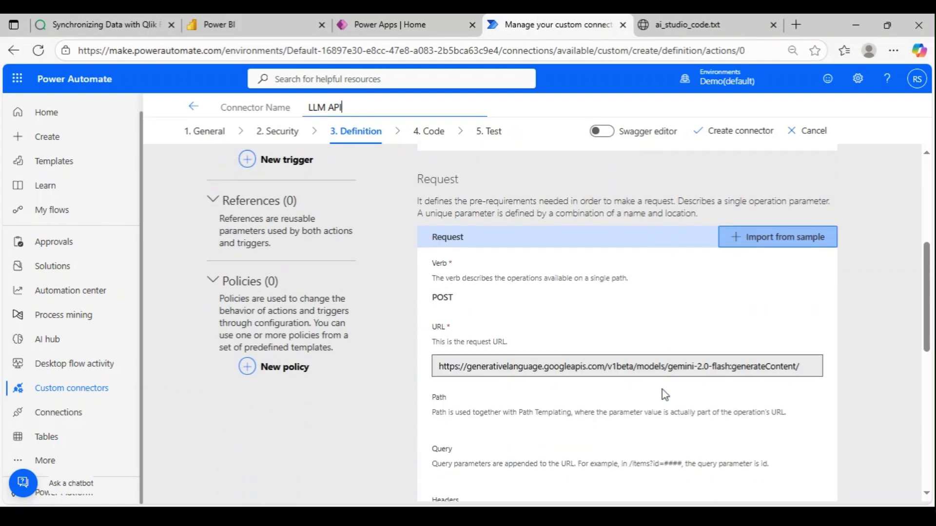
{"action": "scroll", "coordinate": [472, 244], "scroll_direction": "up", "scroll_amount": 1}
{"action": "scroll", "coordinate": [526, 292], "scroll_direction": "down", "scroll_amount": 8}
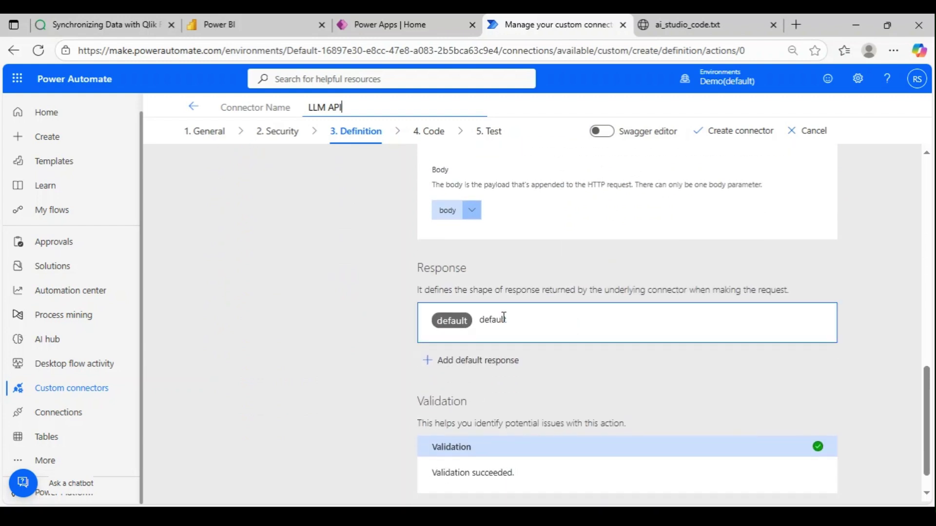
{"action": "left_click", "coordinate": [458, 327]}
Paste the copied sample response headers into Import from sample's Headers field.
{"action": "left_click", "coordinate": [782, 202]}
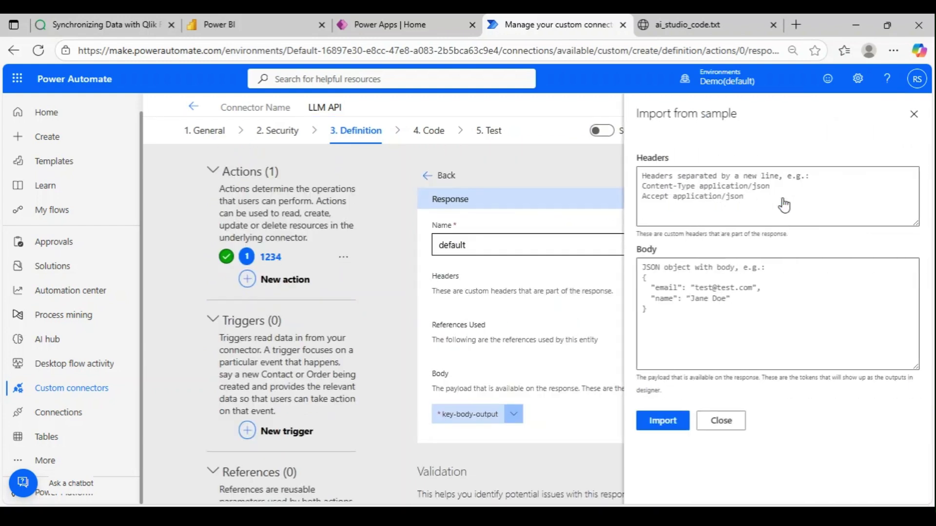
{"action": "left_click", "coordinate": [738, 194]}
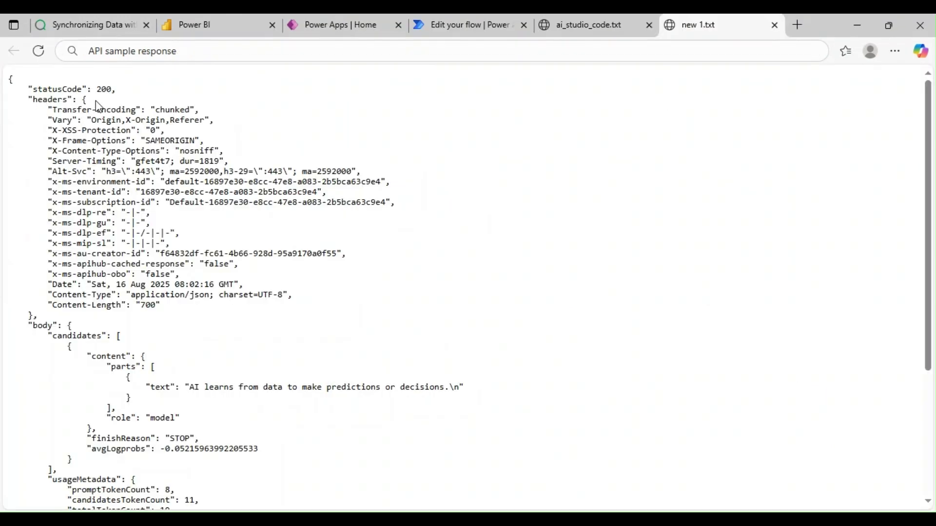
{"action": "left_click_drag", "start_coordinate": [61, 106], "coordinate": [138, 305]}
{"action": "left_click", "coordinate": [280, 293]}
{"action": "scroll", "coordinate": [72, 241], "scroll_direction": "down", "scroll_amount": 3}
{"action": "key", "text": "ctrl+w"}
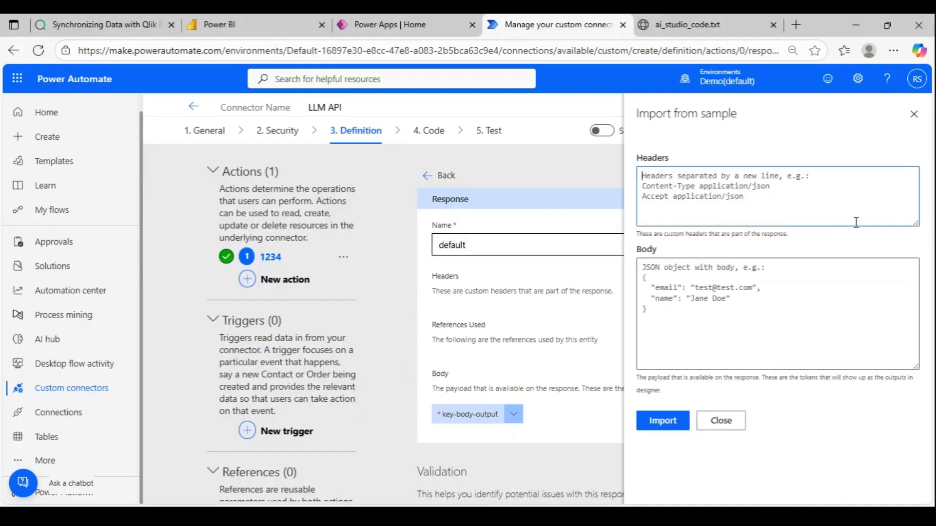
{"action": "key", "text": "ctrl+v"}
Paste the Gemini JSON response into the sample Body field.
{"action": "left_click", "coordinate": [754, 310]}
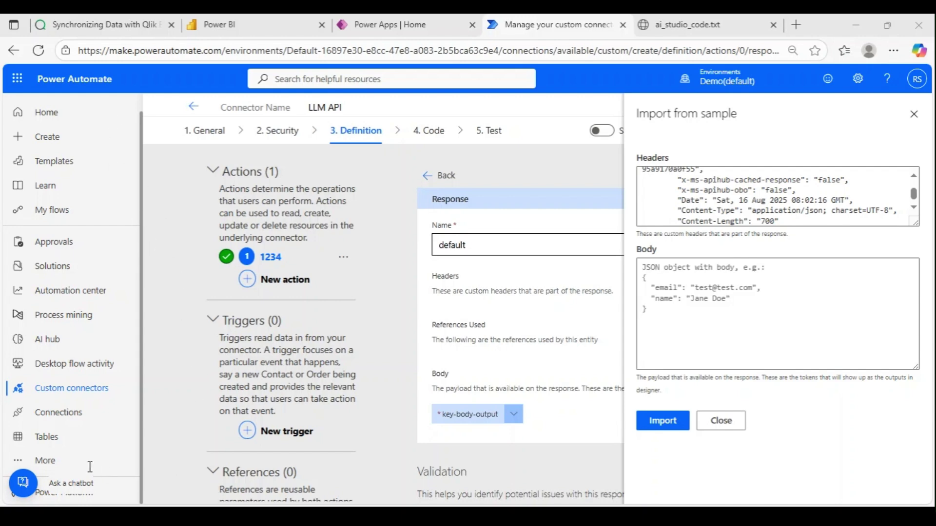
{"action": "left_click", "coordinate": [732, 335]}
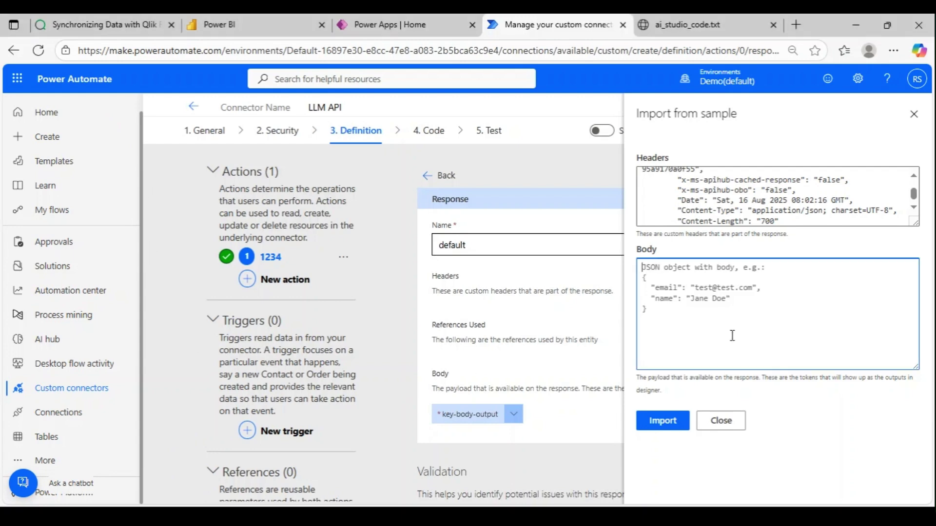
{"action": "key", "text": "ctrl+v"}
{"action": "scroll", "coordinate": [739, 317], "scroll_direction": "up", "scroll_amount": 10}
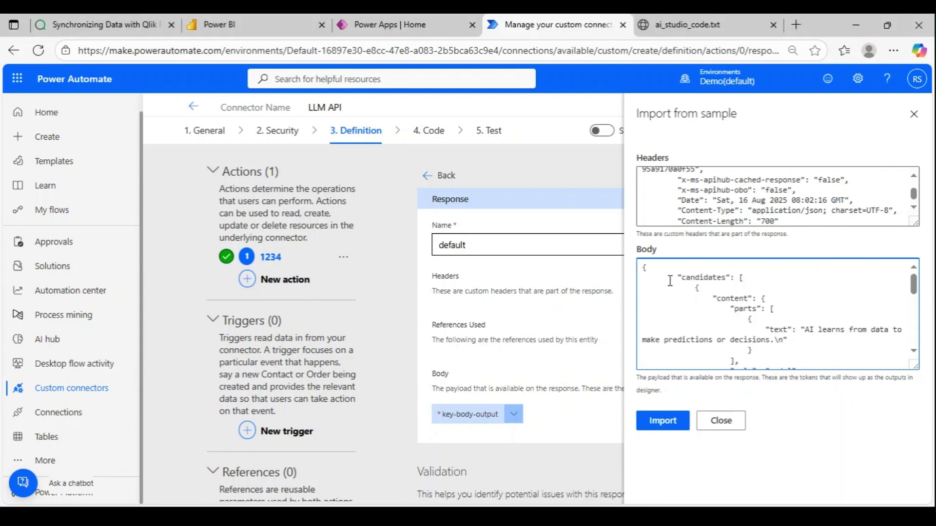
{"action": "scroll", "coordinate": [671, 280], "scroll_direction": "down", "scroll_amount": 5}
{"action": "scroll", "coordinate": [670, 277], "scroll_direction": "up", "scroll_amount": 5}
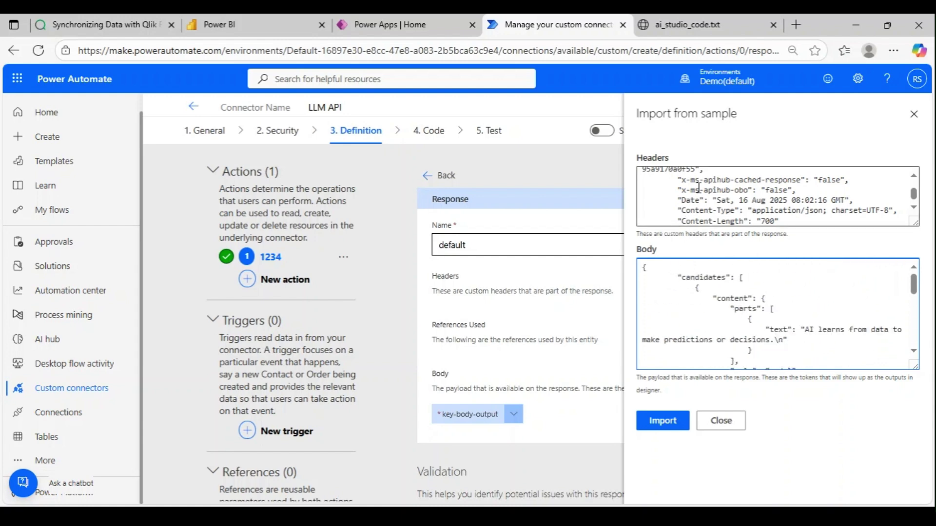
{"action": "scroll", "coordinate": [707, 307], "scroll_direction": "down", "scroll_amount": 10}
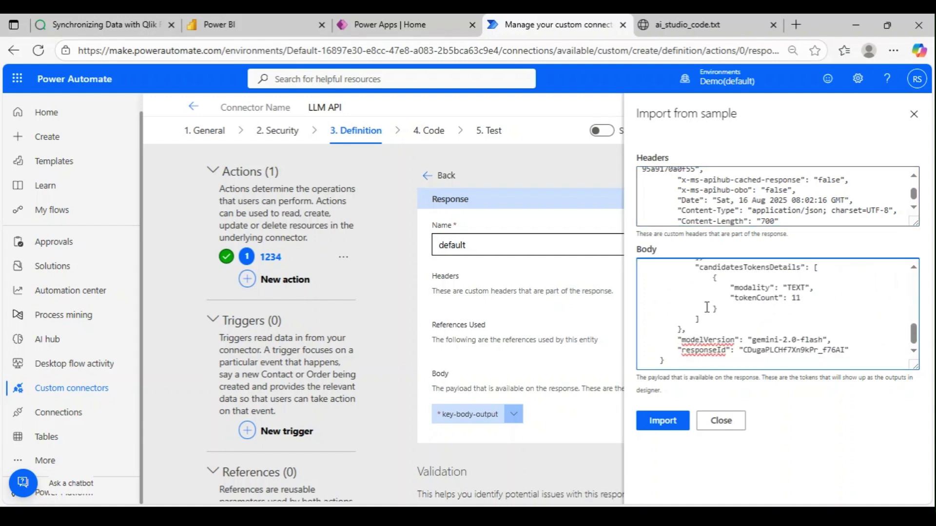
{"action": "scroll", "coordinate": [697, 312], "scroll_direction": "up", "scroll_amount": 10}
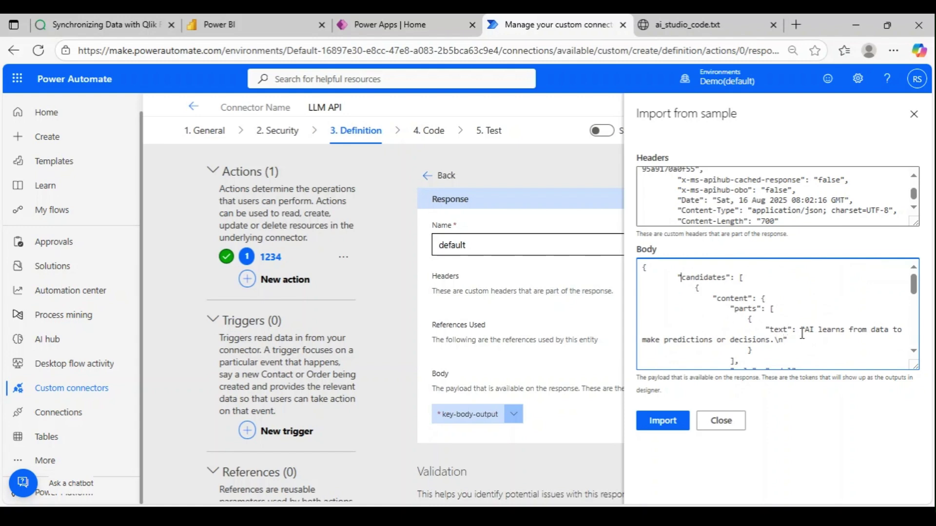
{"action": "left_click_drag", "start_coordinate": [801, 334], "coordinate": [826, 343]}
{"action": "left_click", "coordinate": [810, 305]}
{"action": "scroll", "coordinate": [729, 297], "scroll_direction": "down", "scroll_amount": 8}
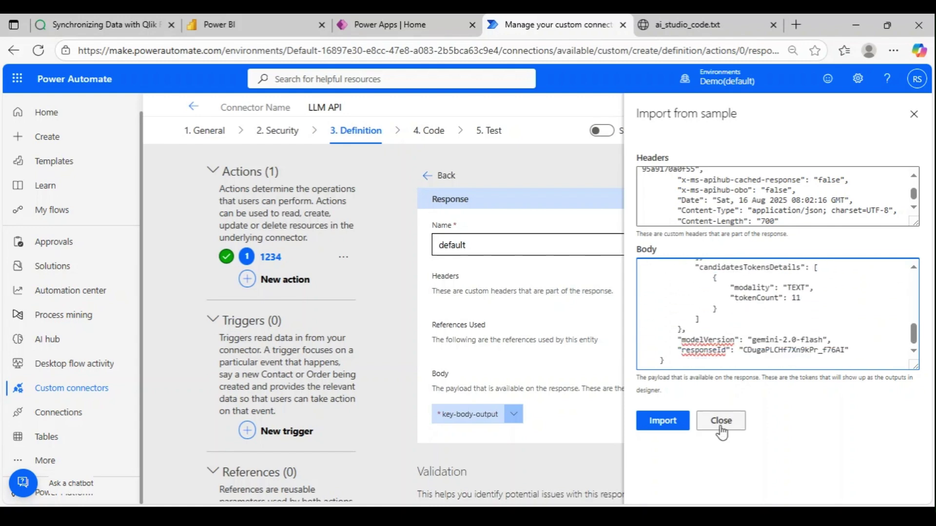
Import the sample so the response exposes finishReason and totalTokenCount, then continue to Code.
{"action": "left_click", "coordinate": [663, 422]}
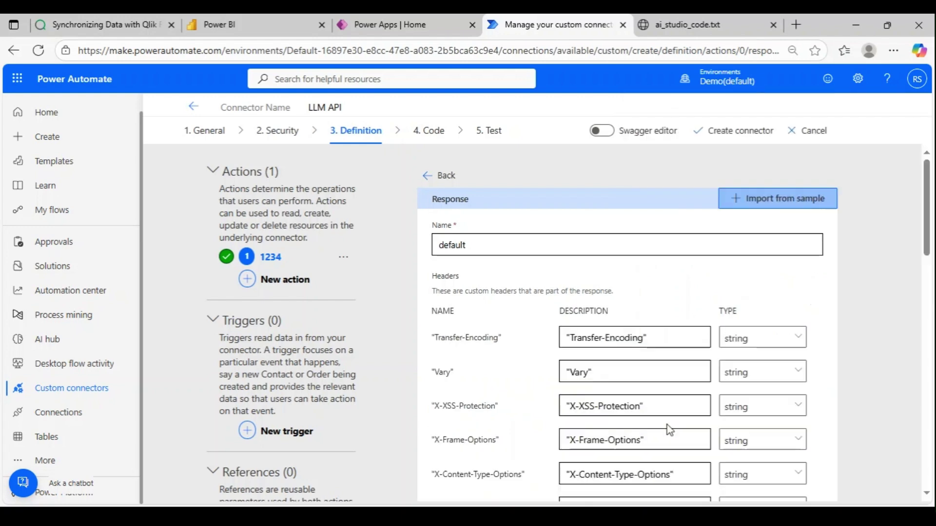
{"action": "scroll", "coordinate": [749, 292], "scroll_direction": "down", "scroll_amount": 13}
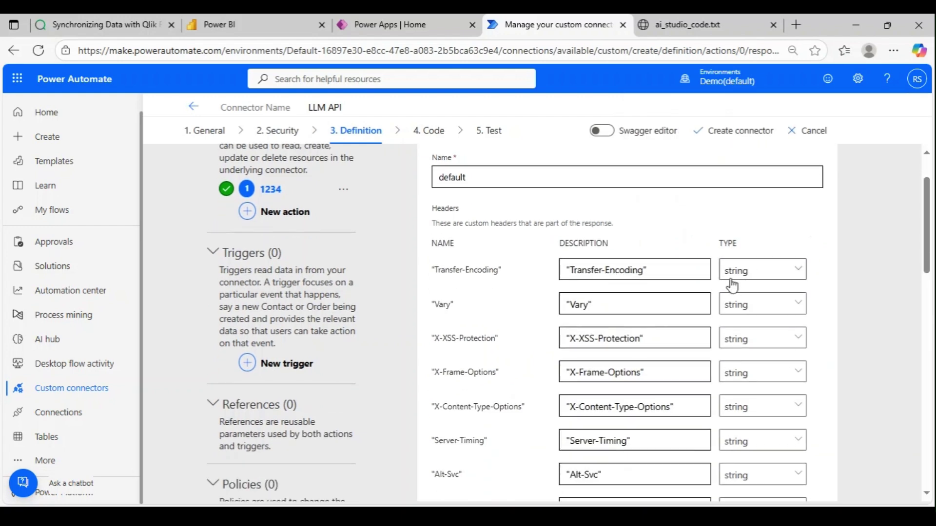
{"action": "scroll", "coordinate": [636, 276], "scroll_direction": "down", "scroll_amount": 4}
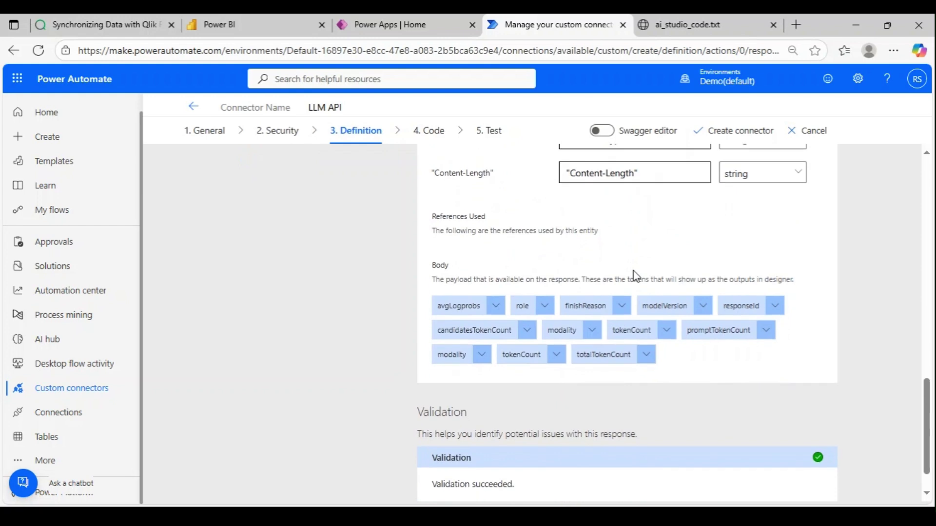
{"action": "scroll", "coordinate": [698, 349], "scroll_direction": "down", "scroll_amount": 1}
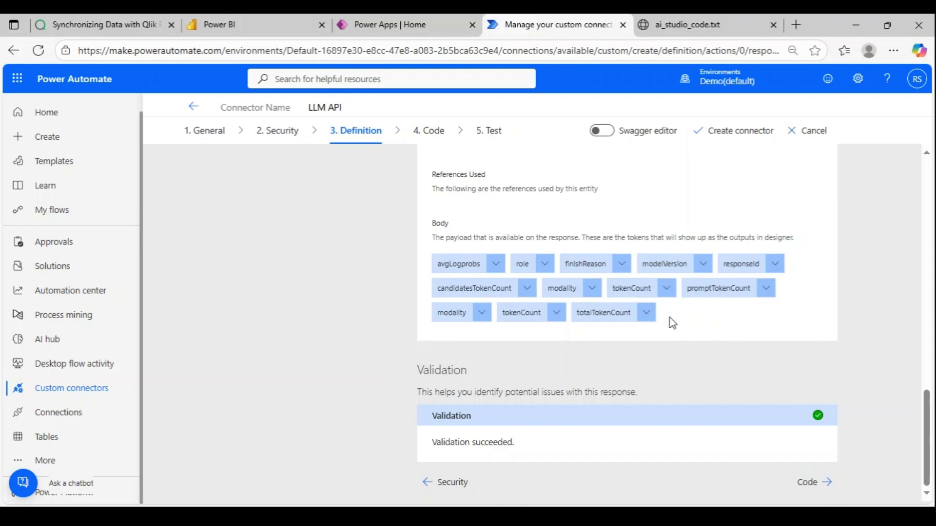
{"action": "scroll", "coordinate": [692, 341], "scroll_direction": "up", "scroll_amount": 3}
{"action": "scroll", "coordinate": [685, 338], "scroll_direction": "up", "scroll_amount": 4}
{"action": "scroll", "coordinate": [685, 338], "scroll_direction": "down", "scroll_amount": 8}
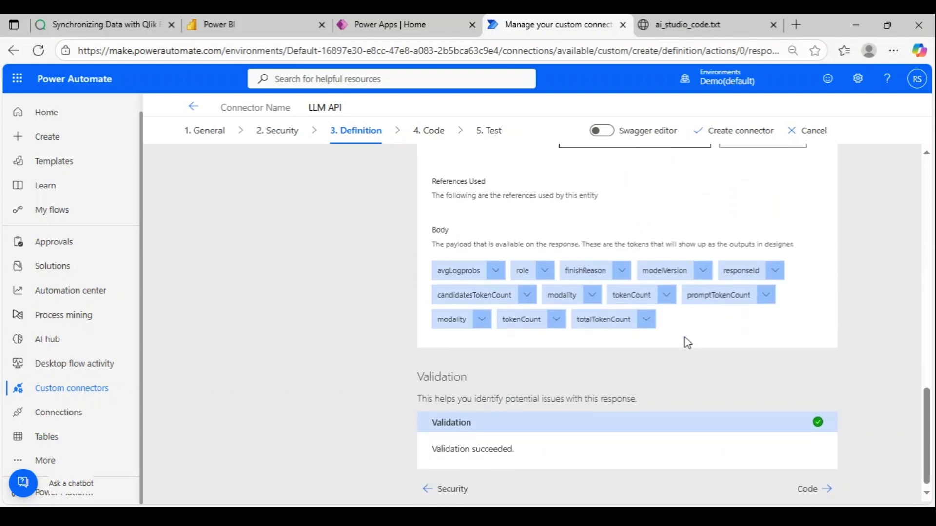
{"action": "left_click", "coordinate": [809, 484]}
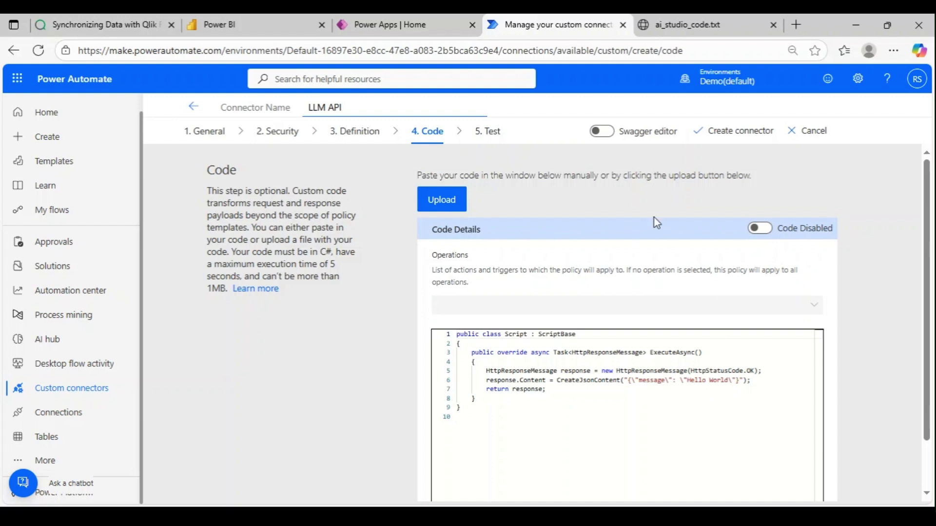
Go to Test and try creating the connector, which fails because the description is under 30 characters.
{"action": "scroll", "coordinate": [653, 223], "scroll_direction": "down", "scroll_amount": 1}
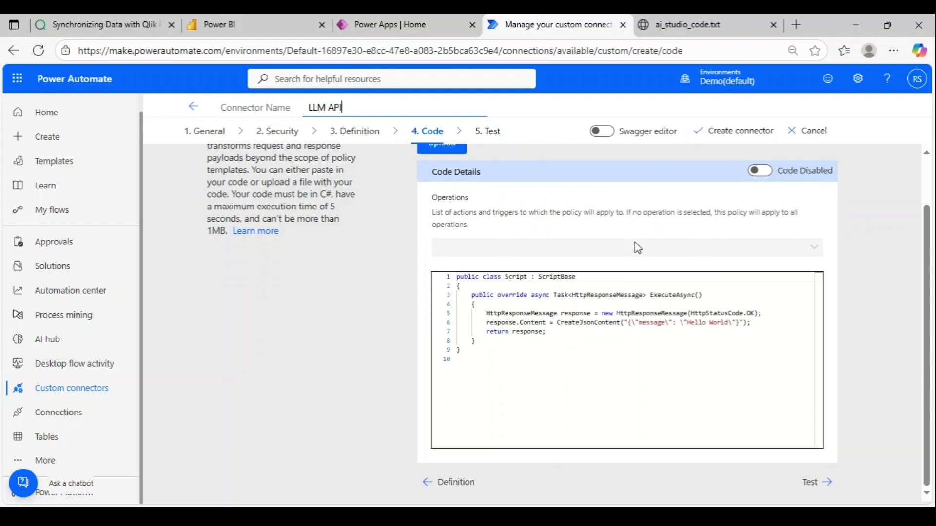
{"action": "left_click", "coordinate": [813, 485]}
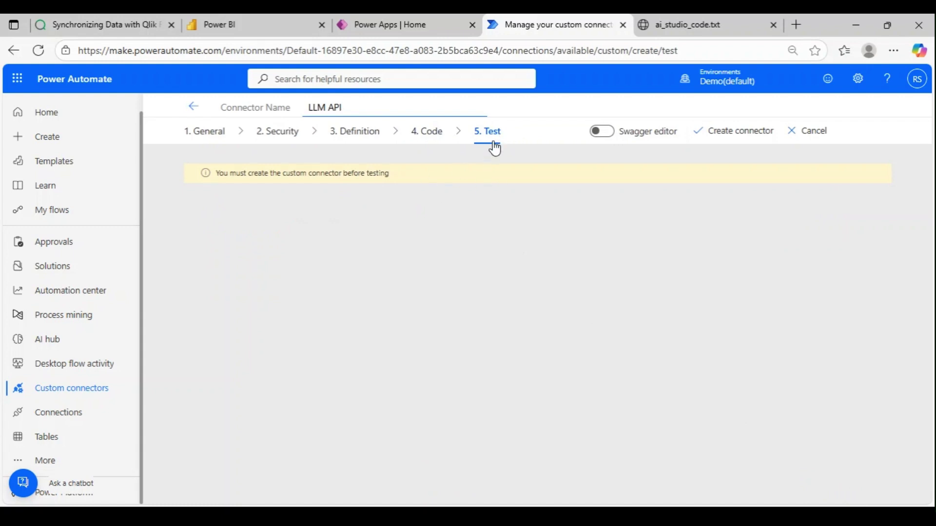
{"action": "left_click", "coordinate": [731, 130]}
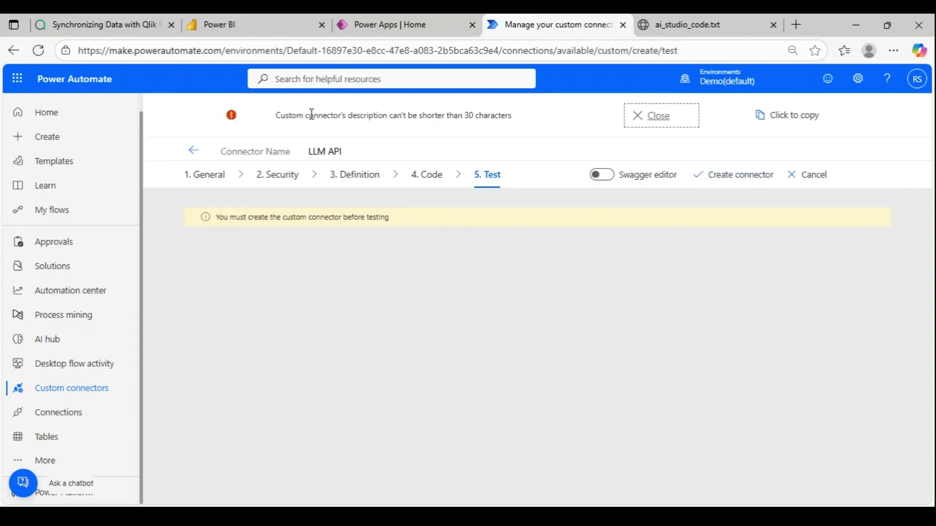
Edit the Definition action description to 'LLM Gemini REST API Custom Connector' and copy it.
{"action": "left_click", "coordinate": [200, 177]}
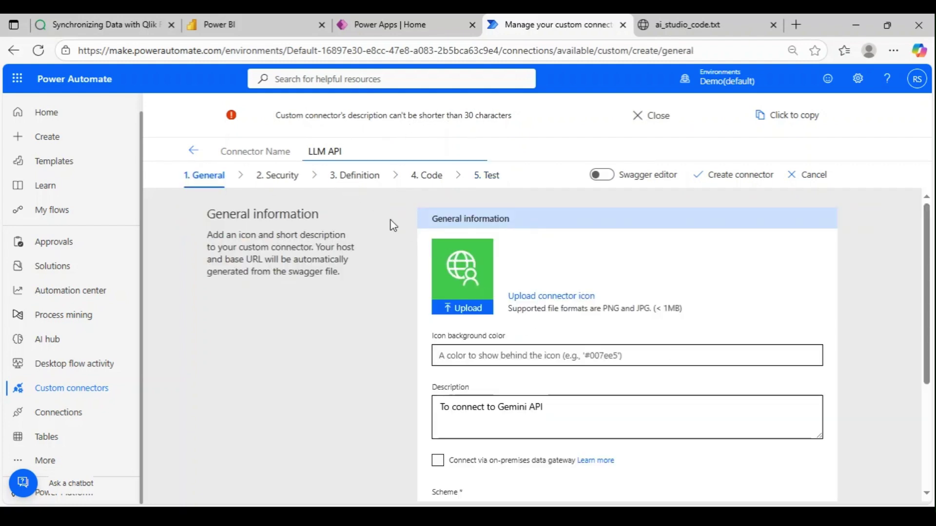
{"action": "left_click", "coordinate": [354, 175]}
{"action": "left_click", "coordinate": [536, 316]}
{"action": "key", "text": "ctrl+a"}
{"action": "type", "text": "LLM Gemini REST API Connector"}
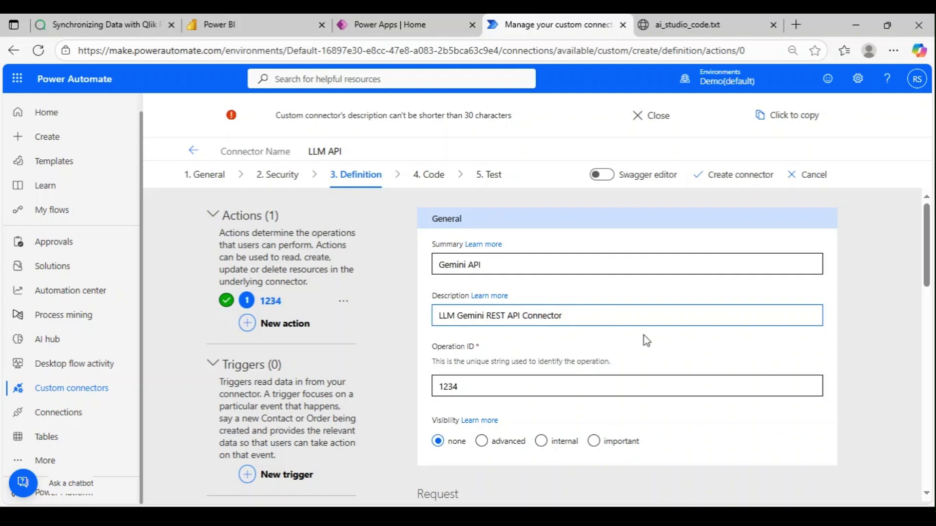
{"action": "type", "text": "c"}
{"action": "key", "text": "BackSpace"}
{"action": "type", "text": "Custom C"}
{"action": "key", "text": "ctrl+a"}
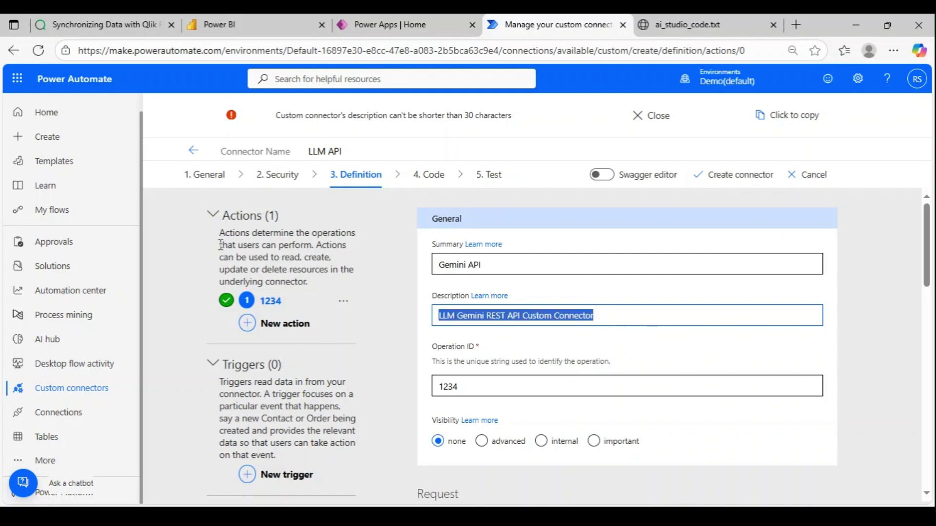
Replace the General description with that text and create the connector.
{"action": "left_click", "coordinate": [205, 174]}
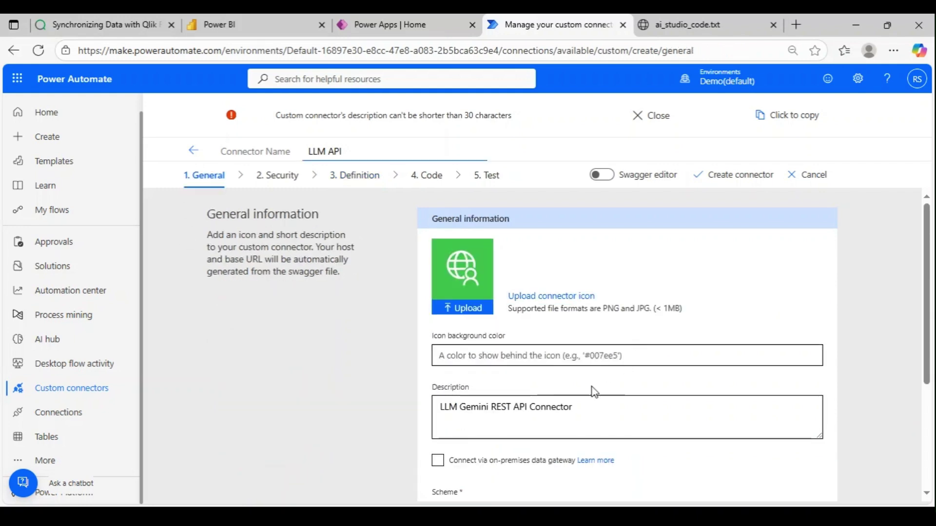
{"action": "left_click_drag", "start_coordinate": [593, 413], "coordinate": [308, 417]}
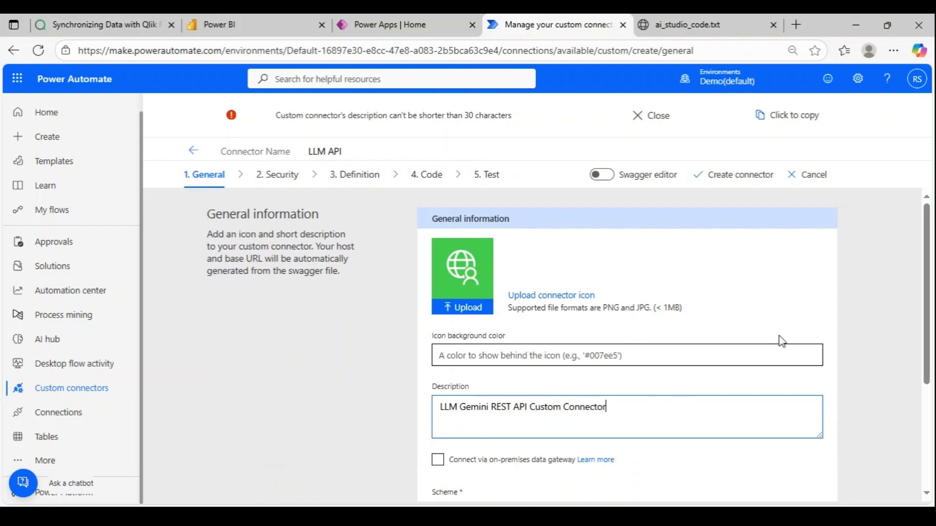
{"action": "left_click", "coordinate": [739, 175]}
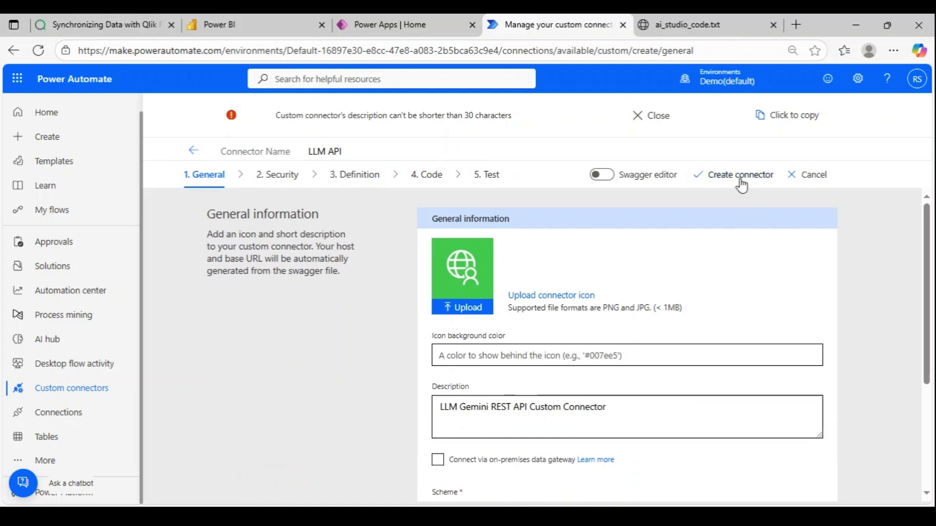
{"action": "left_click", "coordinate": [668, 177]}
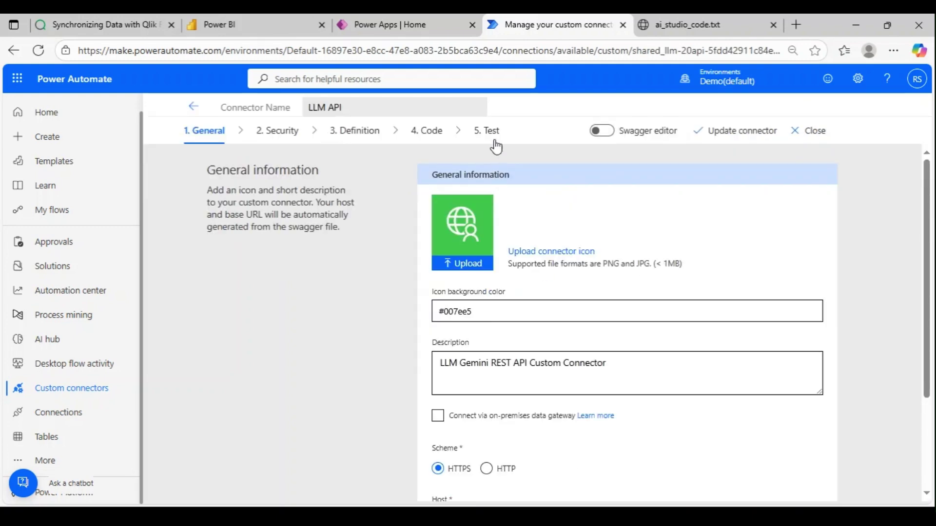
Create an LLM API connection with the pasted API key and select it for testing.
{"action": "left_click", "coordinate": [491, 131]}
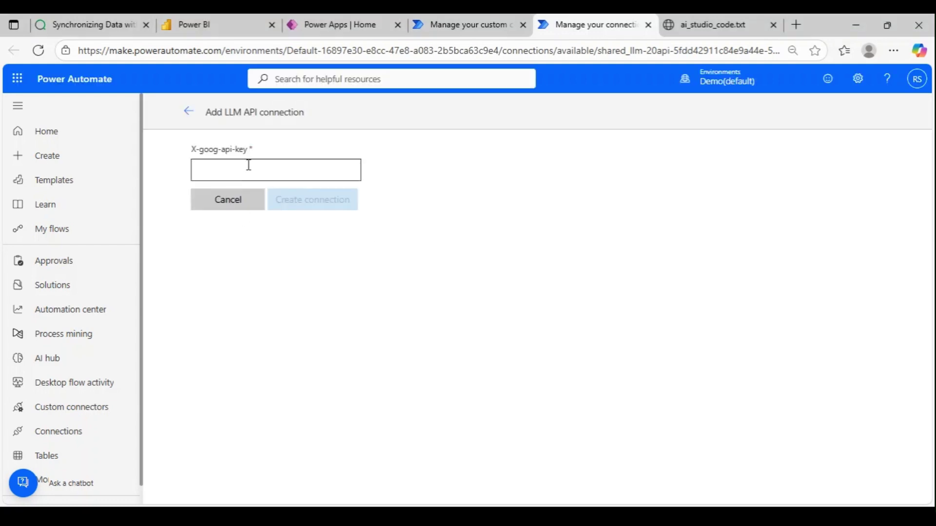
{"action": "left_click", "coordinate": [258, 169]}
{"action": "key", "text": "ctrl+v"}
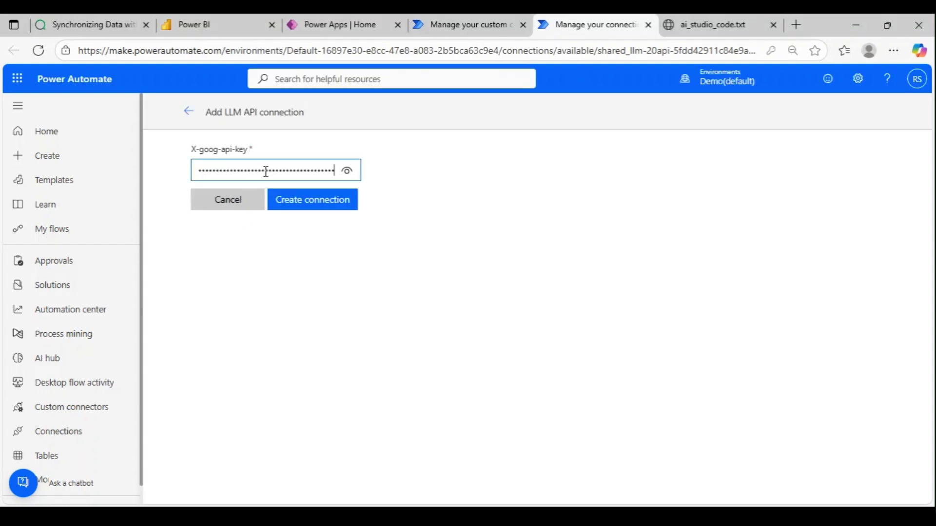
{"action": "left_click", "coordinate": [315, 201]}
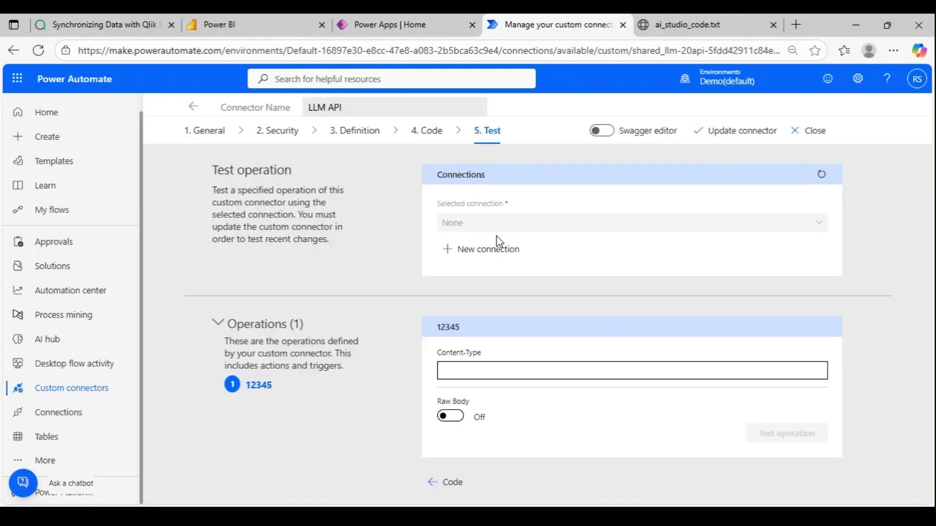
{"action": "left_click", "coordinate": [821, 174]}
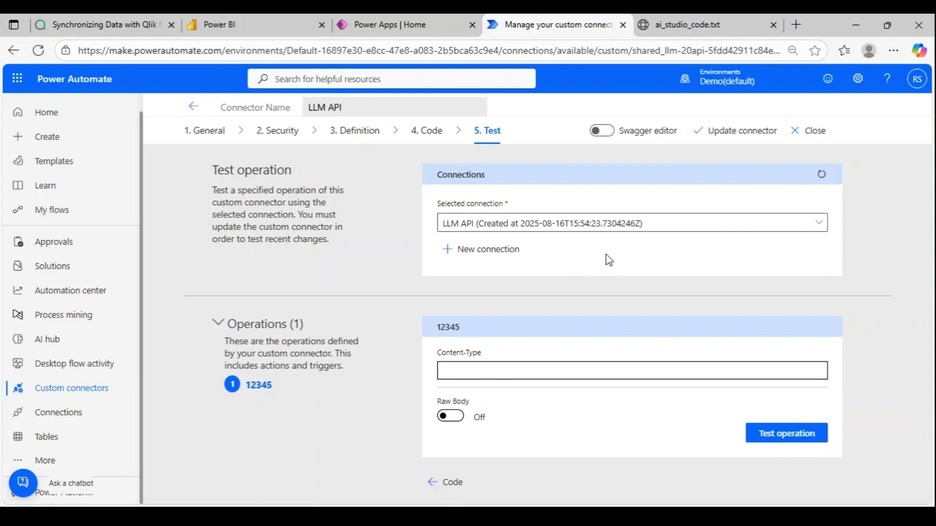
{"action": "left_click", "coordinate": [524, 368]}
Set Content-Type to application/json and turn on Raw Body.
{"action": "type", "text": "application/json"}
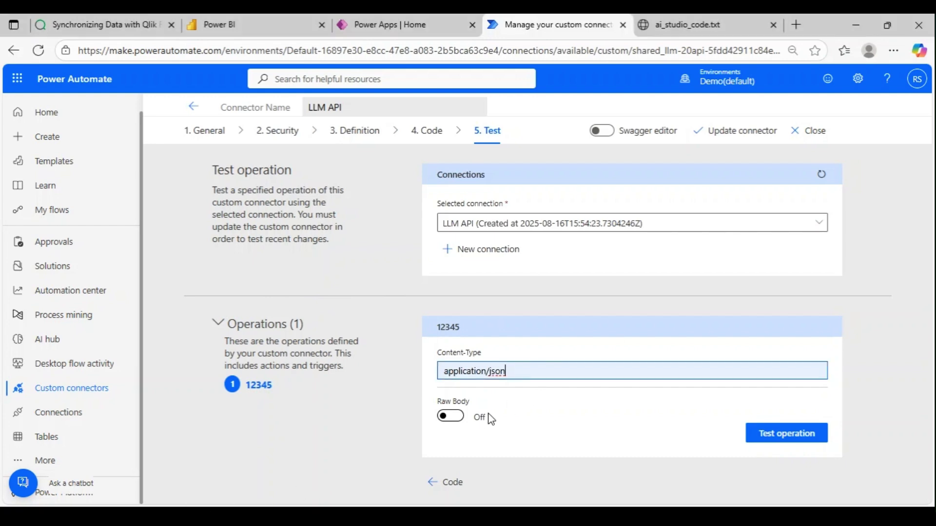
{"action": "left_click", "coordinate": [463, 414]}
{"action": "scroll", "coordinate": [551, 248], "scroll_direction": "down", "scroll_amount": 3}
Paste the Gemini request JSON asking 'Explain how AI works in a few words' and run the test.
{"action": "left_click", "coordinate": [680, 22]}
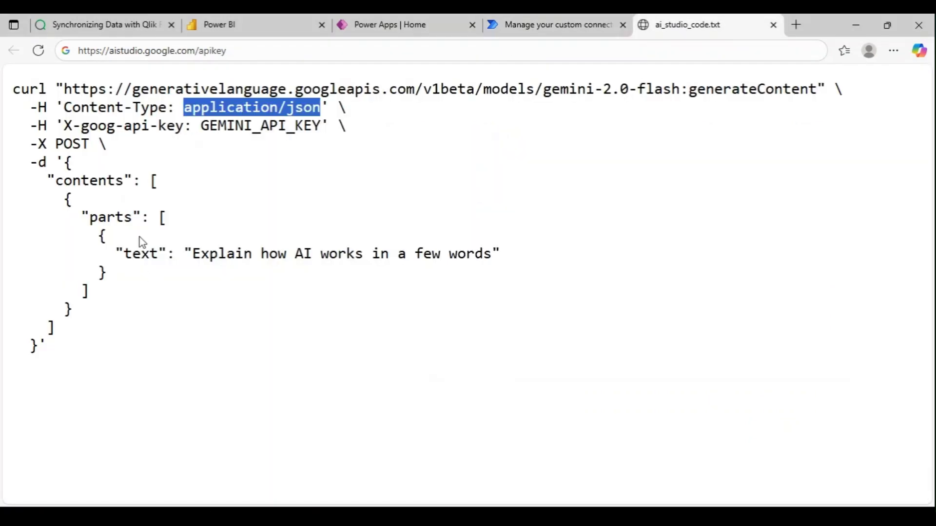
{"action": "left_click", "coordinate": [159, 162]}
{"action": "left_click_drag", "start_coordinate": [67, 162], "coordinate": [38, 347]}
{"action": "key", "text": "ctrl+c"}
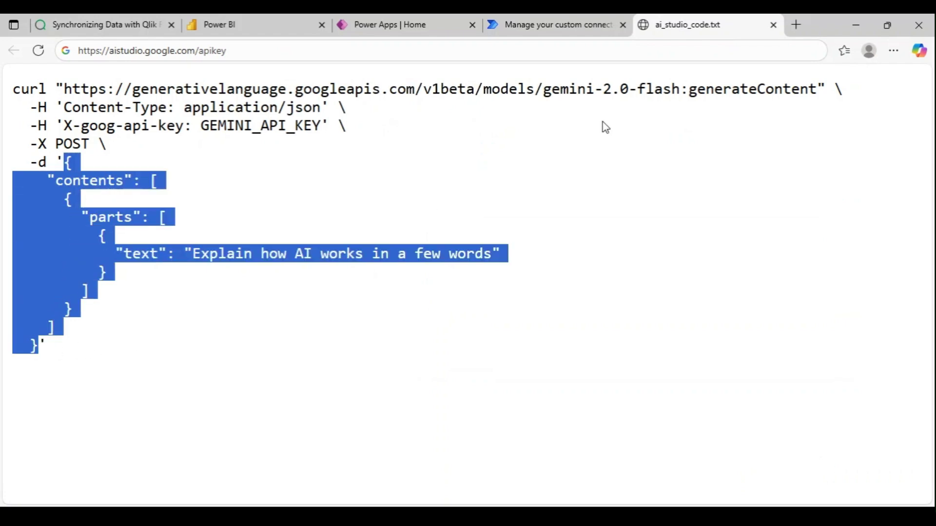
{"action": "left_click", "coordinate": [557, 28]}
{"action": "left_click", "coordinate": [547, 339]}
{"action": "key", "text": "ctrl+a"}
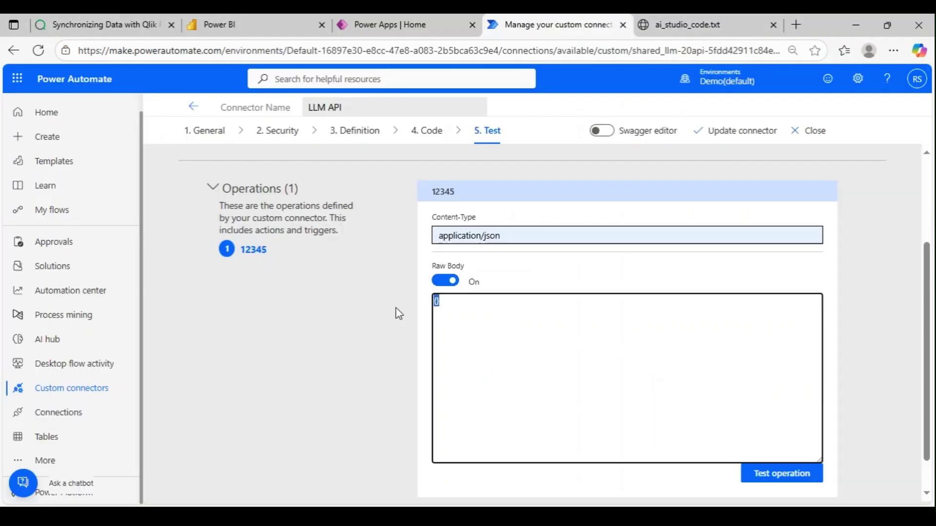
{"action": "key", "text": "ctrl+v"}
{"action": "scroll", "coordinate": [728, 355], "scroll_direction": "down", "scroll_amount": 1}
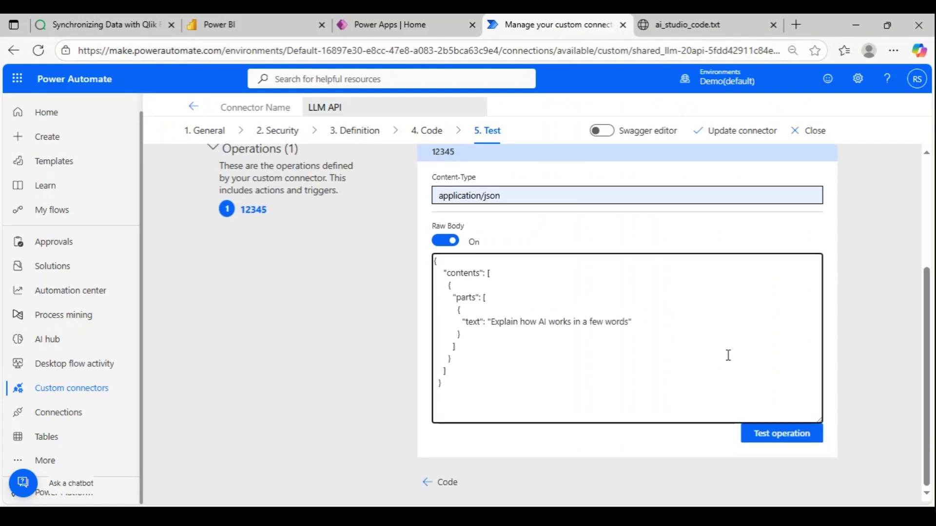
{"action": "left_click", "coordinate": [782, 434]}
Review the 200 status, headers and Gemini's answer, then close the connector editor.
{"action": "scroll", "coordinate": [637, 390], "scroll_direction": "down", "scroll_amount": 1}
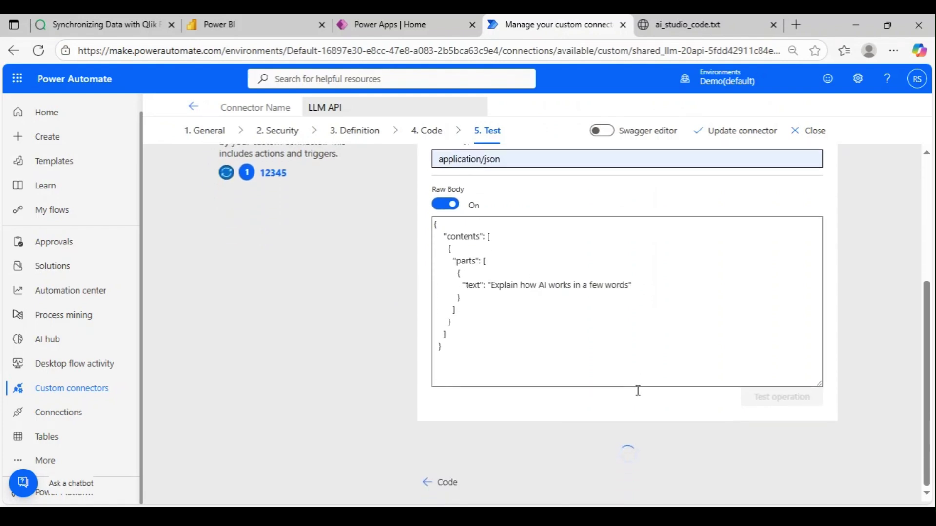
{"action": "scroll", "coordinate": [602, 288], "scroll_direction": "down", "scroll_amount": 5}
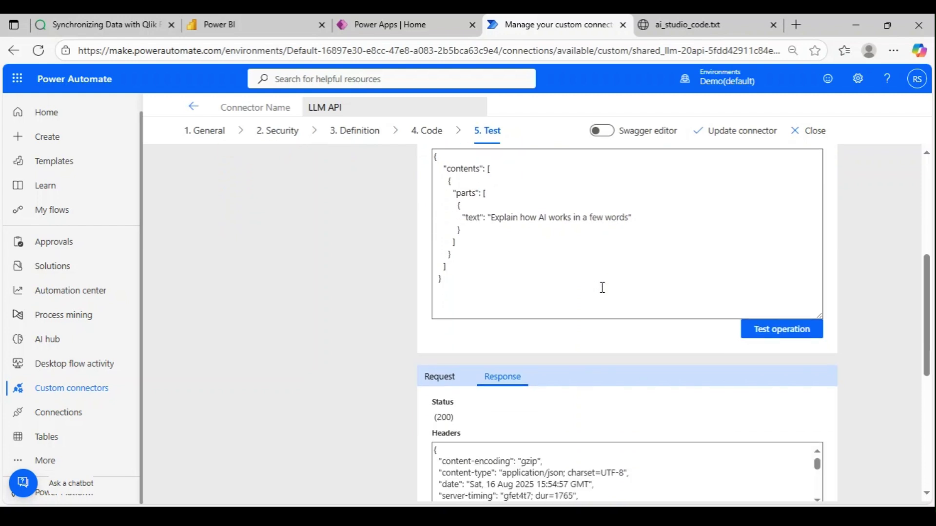
{"action": "left_click_drag", "start_coordinate": [453, 282], "coordinate": [435, 283]}
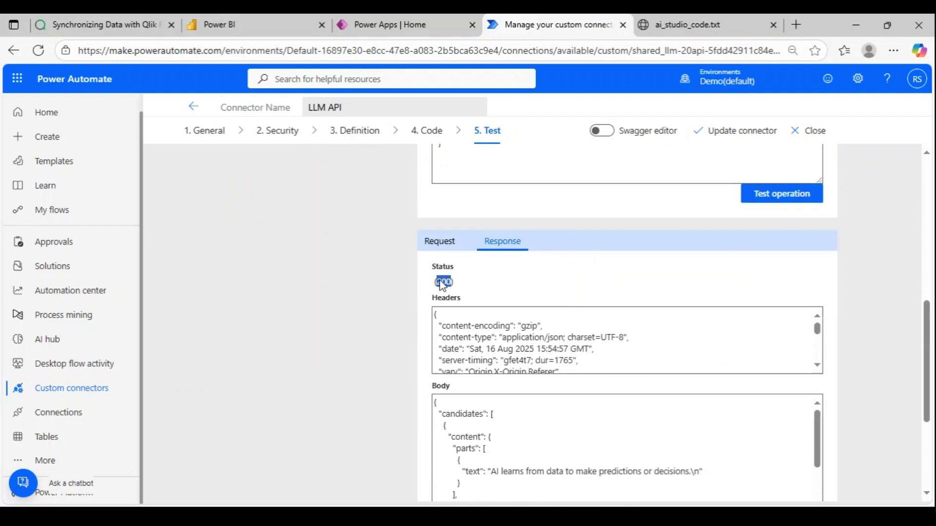
{"action": "scroll", "coordinate": [555, 335], "scroll_direction": "down", "scroll_amount": 3}
{"action": "scroll", "coordinate": [597, 352], "scroll_direction": "down", "scroll_amount": 3}
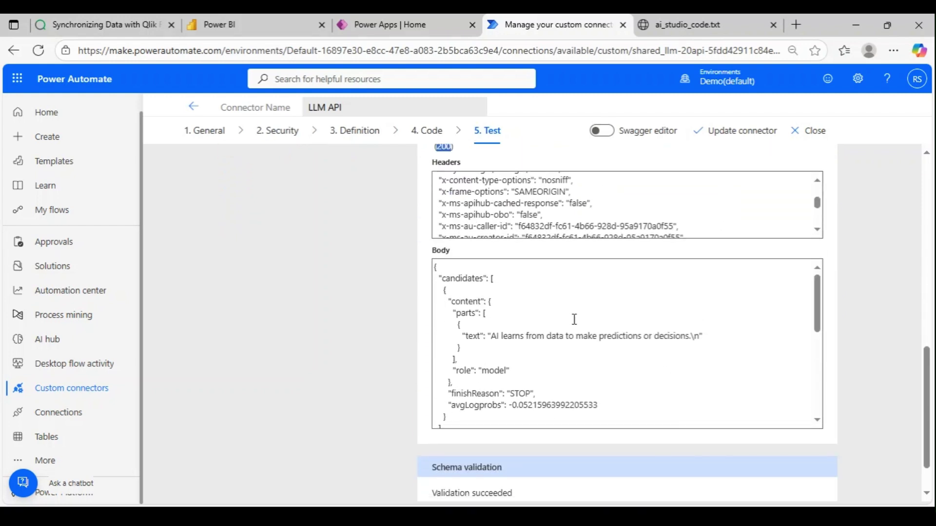
{"action": "left_click", "coordinate": [574, 320]}
{"action": "scroll", "coordinate": [694, 309], "scroll_direction": "down", "scroll_amount": 6}
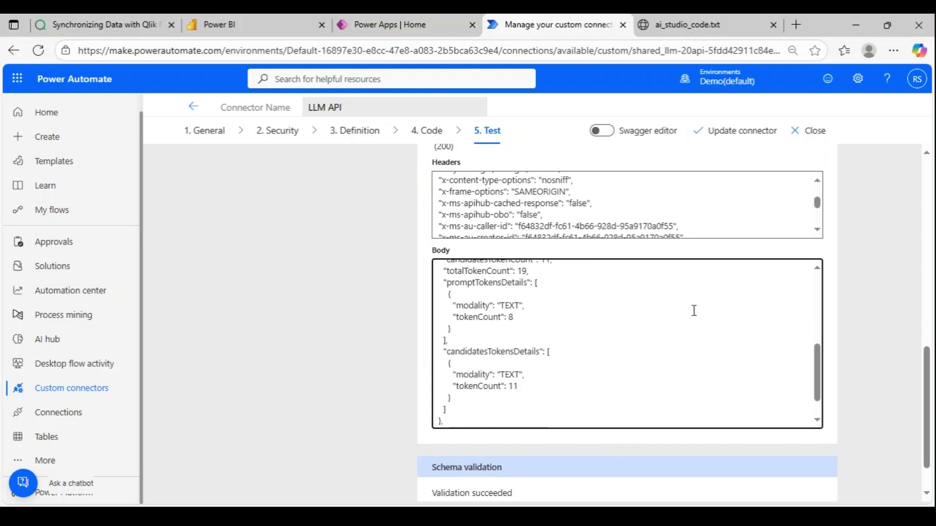
{"action": "scroll", "coordinate": [712, 335], "scroll_direction": "up", "scroll_amount": 5}
{"action": "scroll", "coordinate": [712, 335], "scroll_direction": "up", "scroll_amount": 2}
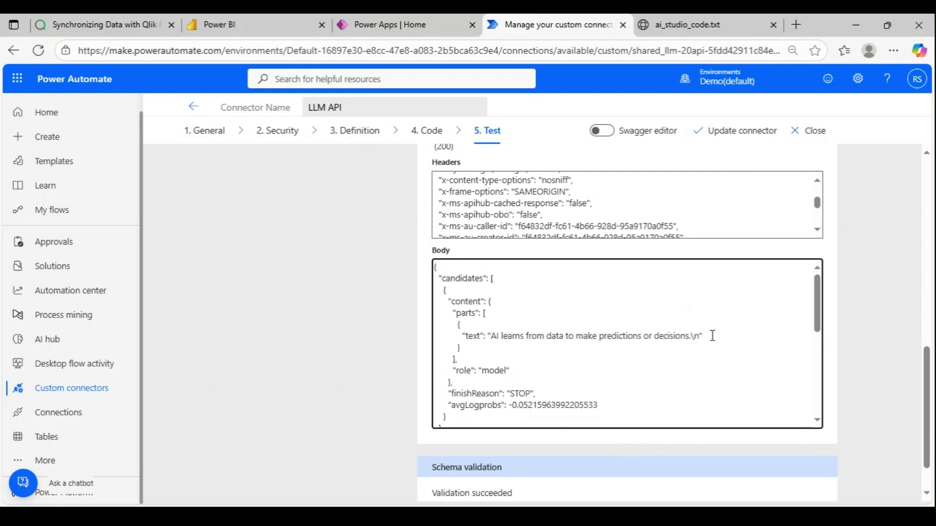
{"action": "scroll", "coordinate": [743, 331], "scroll_direction": "up", "scroll_amount": 5}
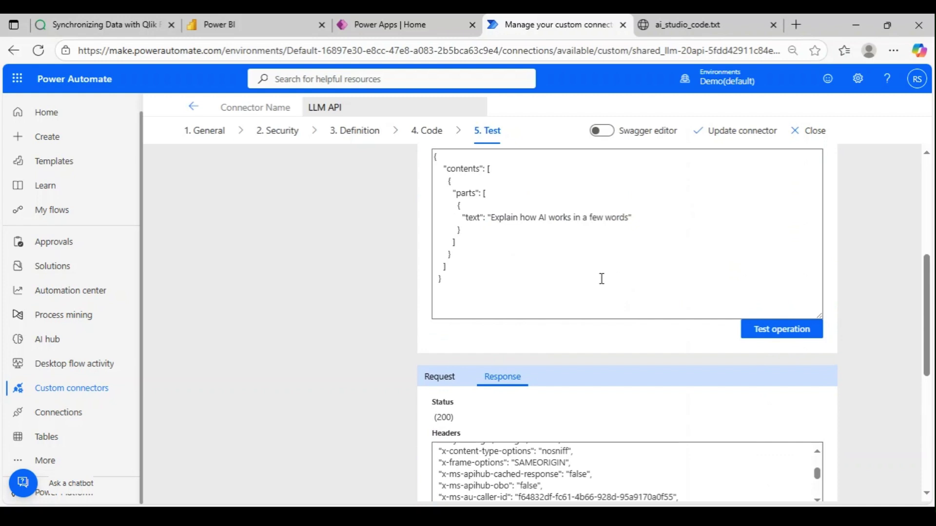
{"action": "scroll", "coordinate": [601, 277], "scroll_direction": "up", "scroll_amount": 1}
{"action": "scroll", "coordinate": [629, 287], "scroll_direction": "down", "scroll_amount": 3}
{"action": "scroll", "coordinate": [632, 285], "scroll_direction": "down", "scroll_amount": 3}
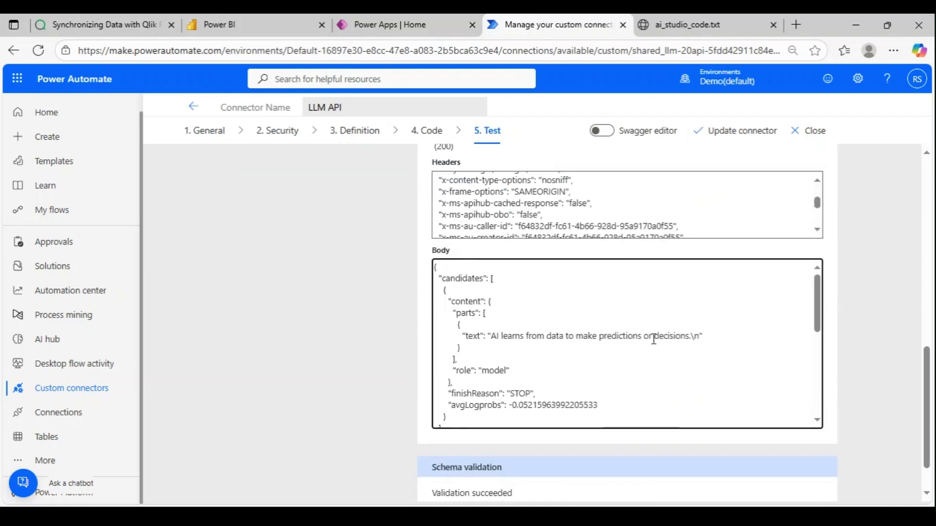
{"action": "scroll", "coordinate": [622, 365], "scroll_direction": "up", "scroll_amount": 1}
{"action": "scroll", "coordinate": [563, 400], "scroll_direction": "down", "scroll_amount": 2}
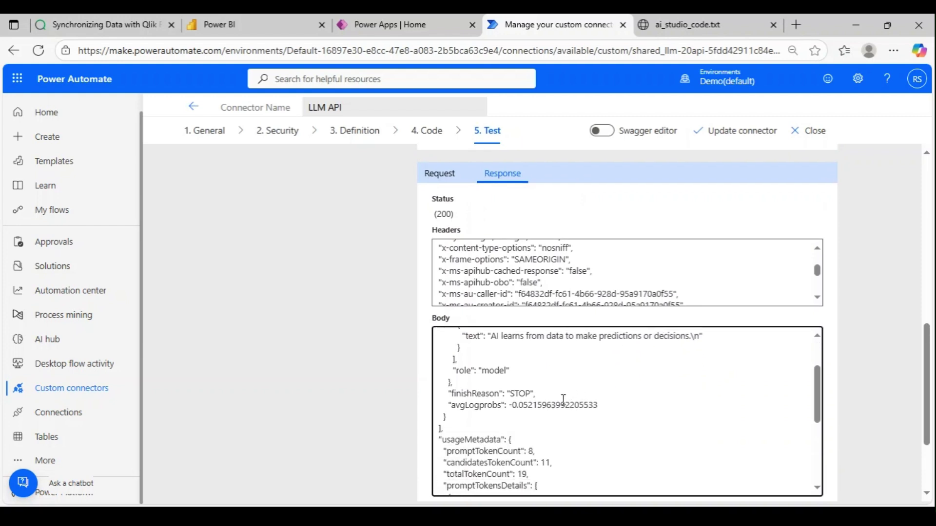
{"action": "scroll", "coordinate": [626, 337], "scroll_direction": "up", "scroll_amount": 10}
{"action": "scroll", "coordinate": [640, 350], "scroll_direction": "up", "scroll_amount": 2}
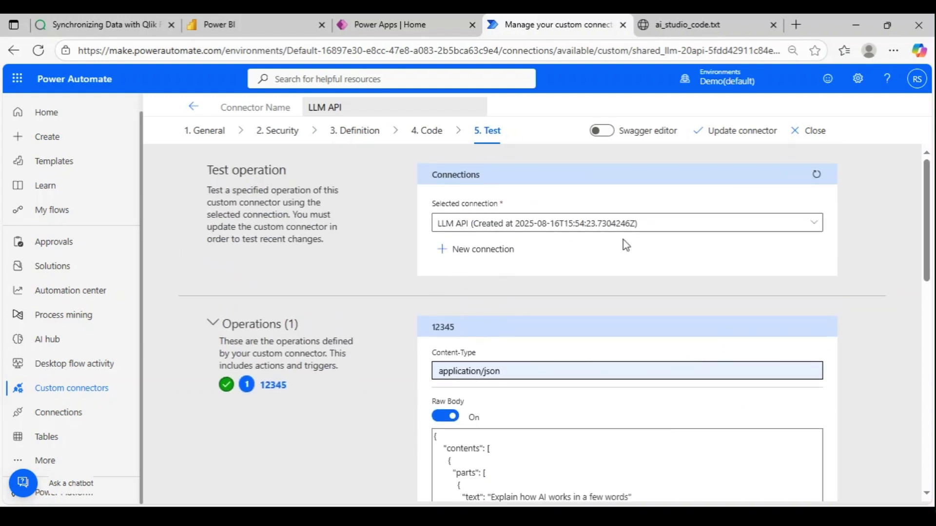
{"action": "scroll", "coordinate": [799, 285], "scroll_direction": "down", "scroll_amount": 10}
{"action": "scroll", "coordinate": [800, 378], "scroll_direction": "up", "scroll_amount": 10}
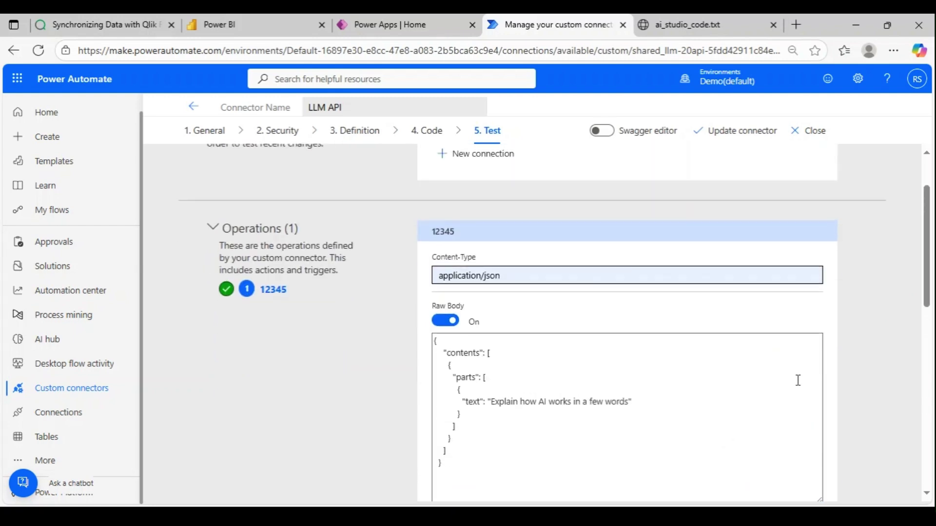
{"action": "left_click", "coordinate": [817, 133]}
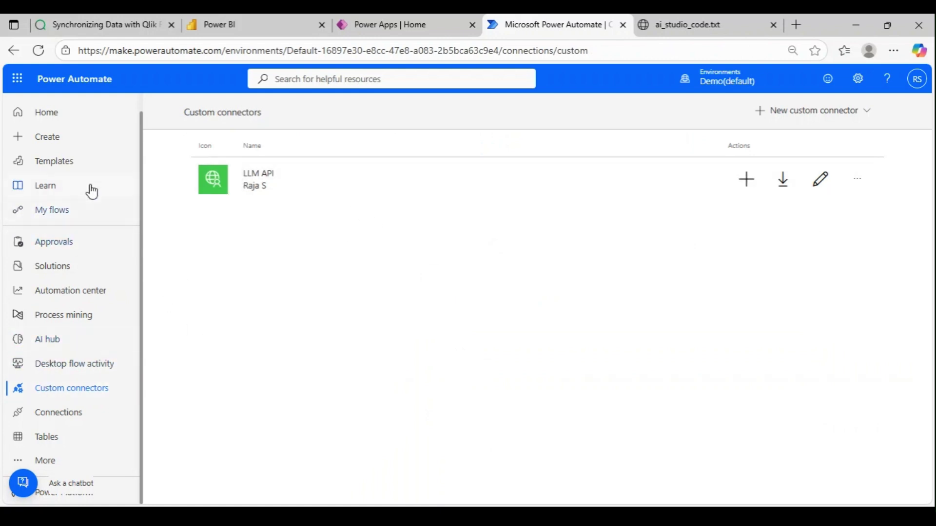
From My flows, open the manual-trigger-plus-HTTP flow and show the HTTP parameters.
{"action": "left_click", "coordinate": [59, 213]}
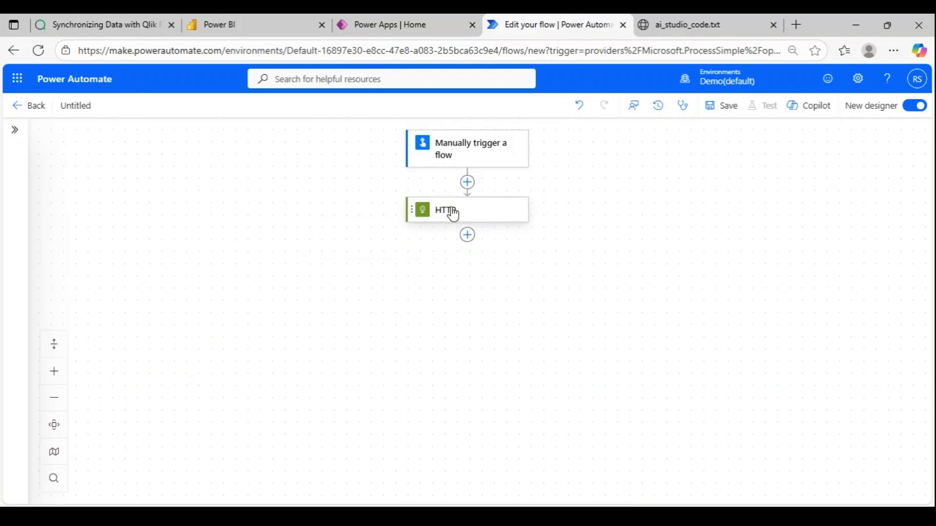
{"action": "left_click", "coordinate": [461, 218]}
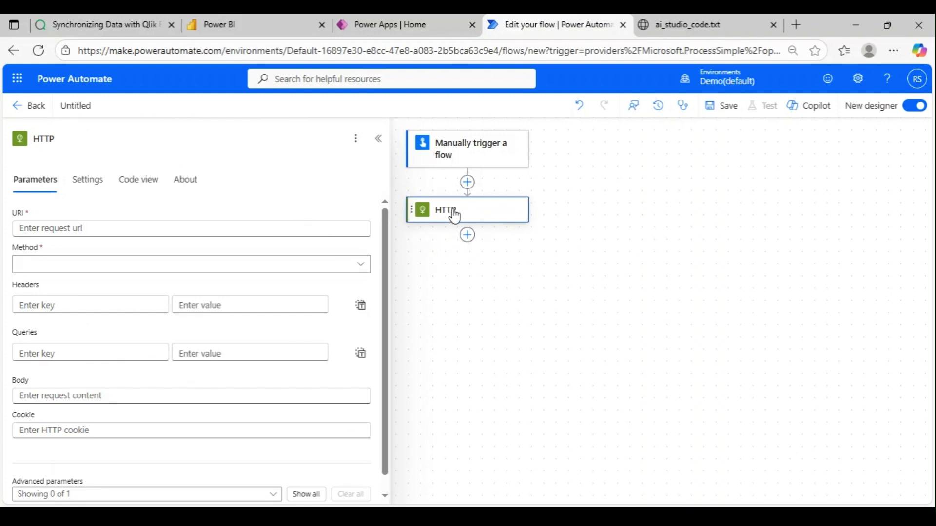
Choose POST as the HTTP action's Method, leaving URI, headers and body blank.
{"action": "left_click", "coordinate": [89, 227]}
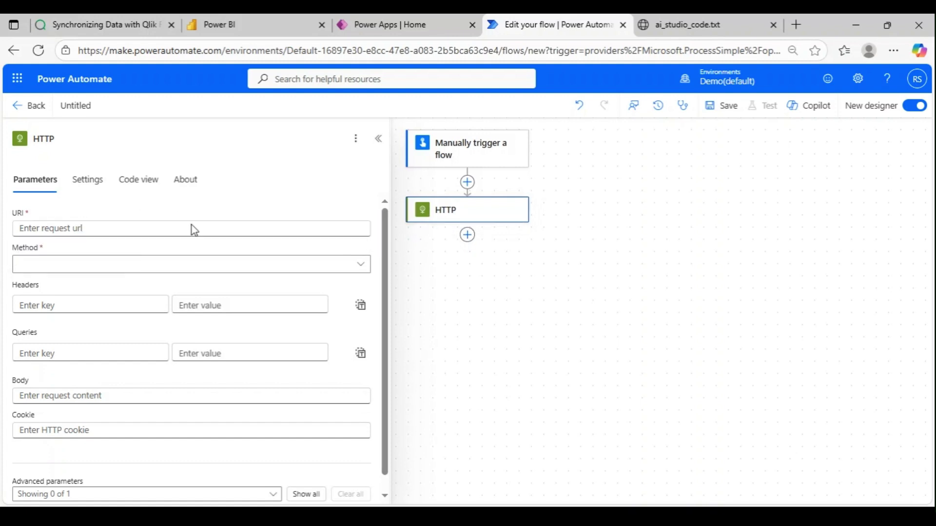
{"action": "left_click", "coordinate": [107, 268]}
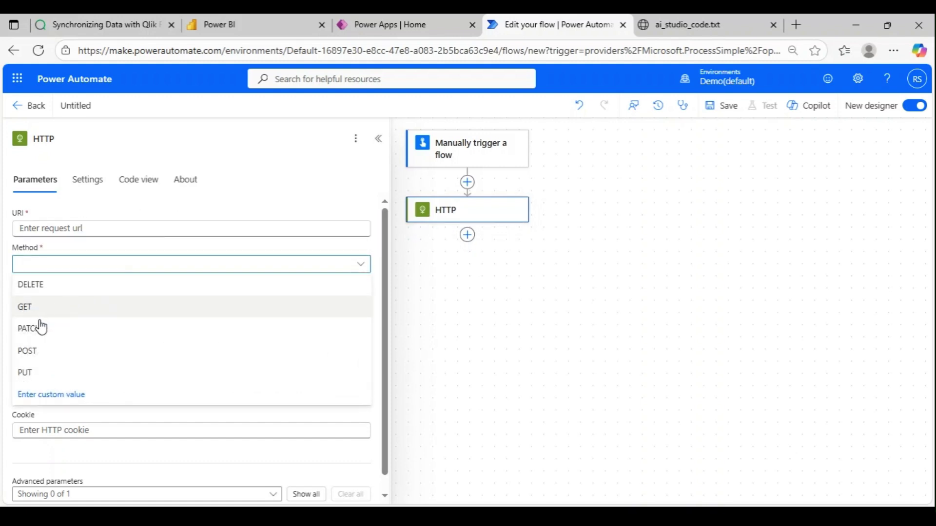
{"action": "left_click", "coordinate": [42, 358]}
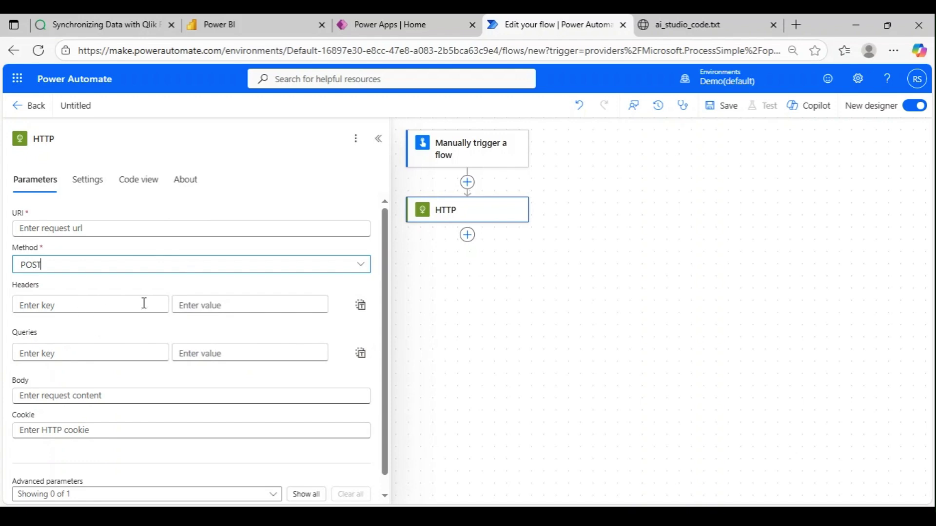
{"action": "scroll", "coordinate": [70, 384], "scroll_direction": "down", "scroll_amount": 1}
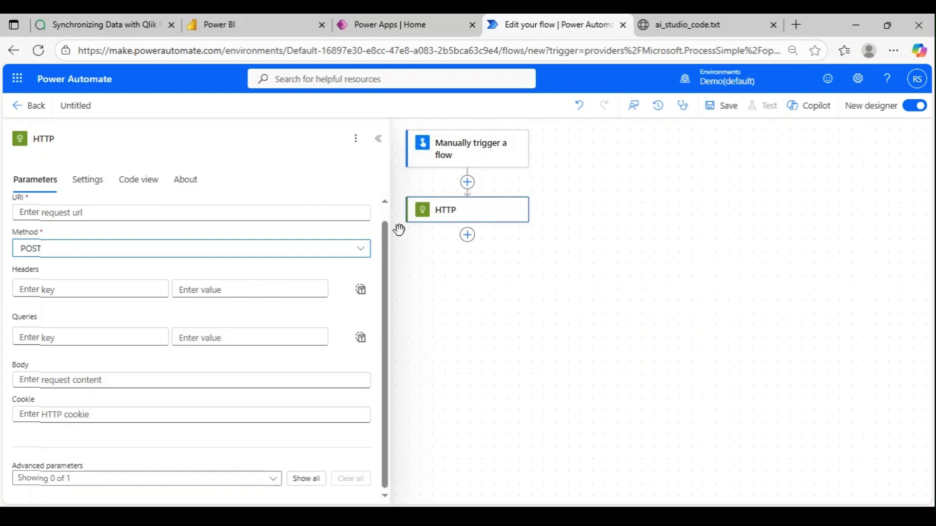
{"action": "left_click", "coordinate": [311, 177]}
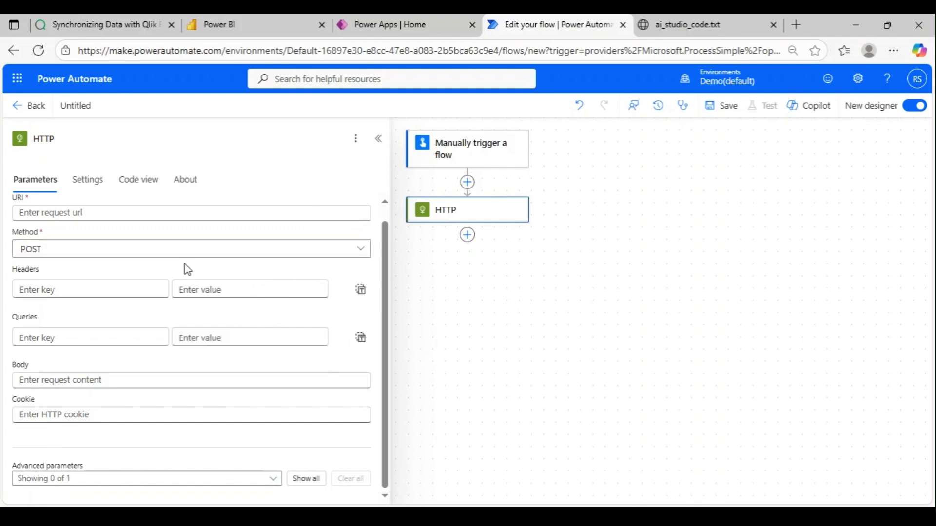